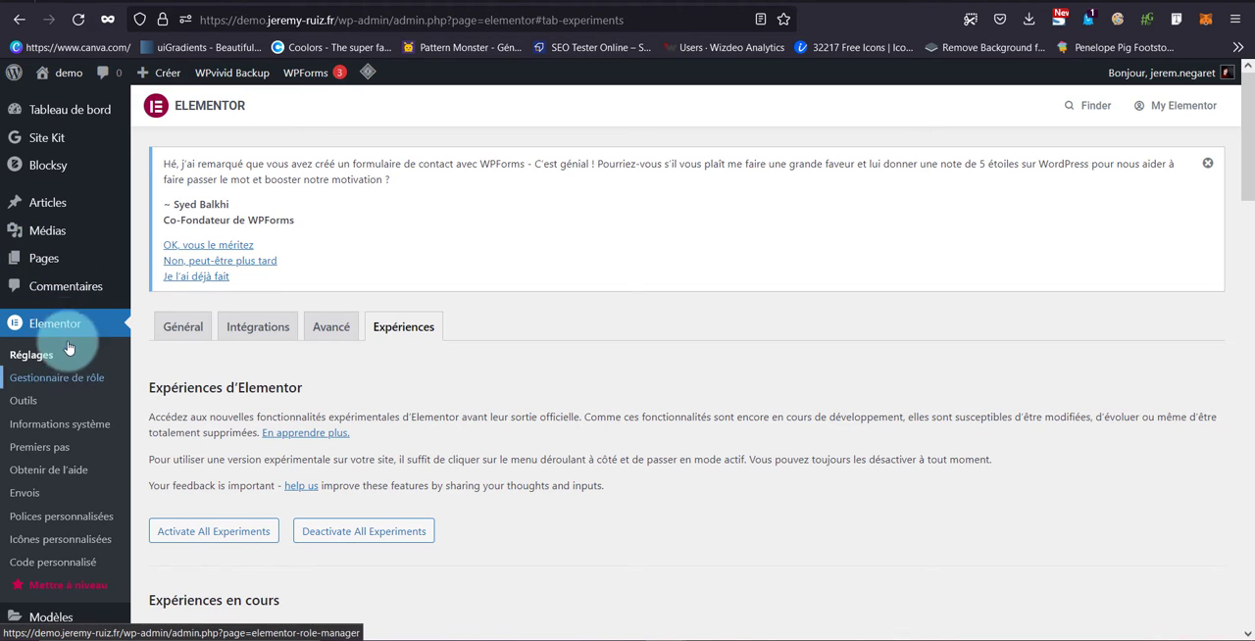
Search for "royal" among the plugins available to add and install Royal Addons for Elementor
{"action": "scroll", "coordinate": [43, 384], "scroll_direction": "down", "scroll_amount": 3}
{"action": "mouse_move", "coordinate": [65, 479]}
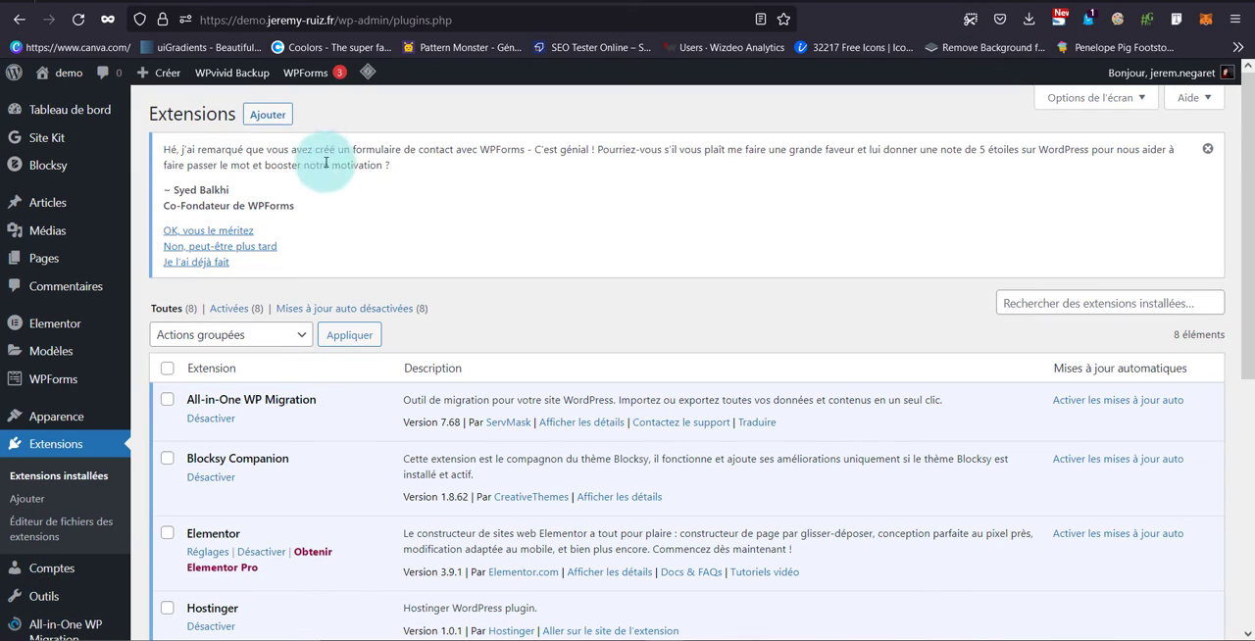
{"action": "left_click", "coordinate": [268, 115]}
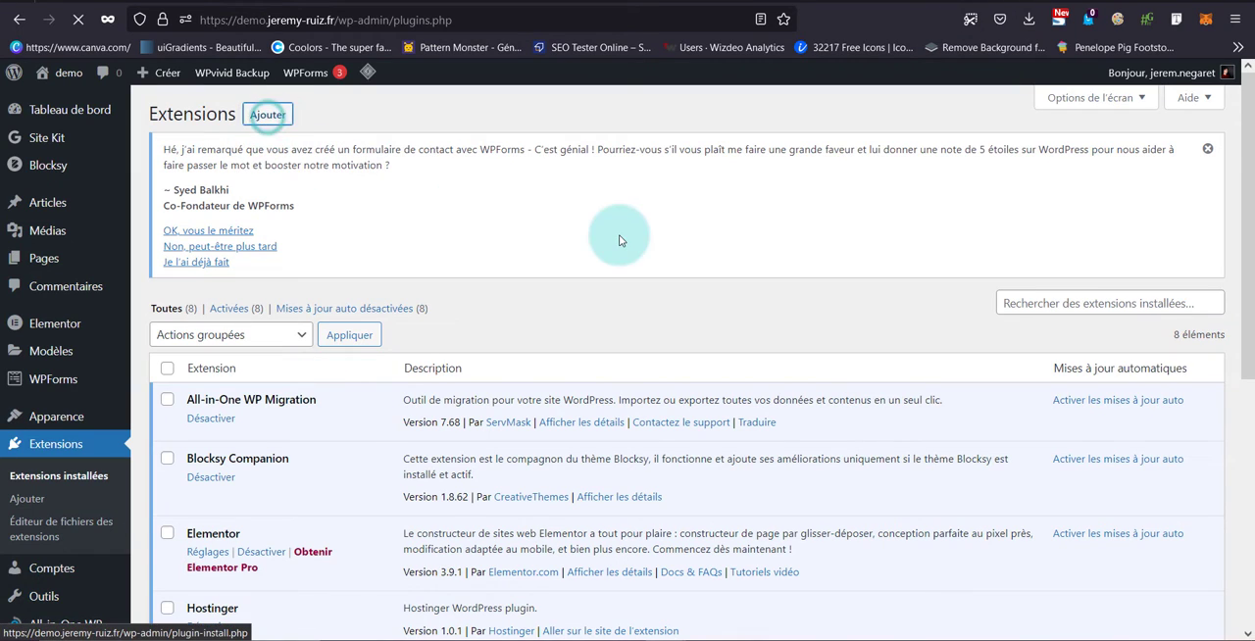
{"action": "left_click", "coordinate": [1024, 306]}
{"action": "type", "text": "r"}
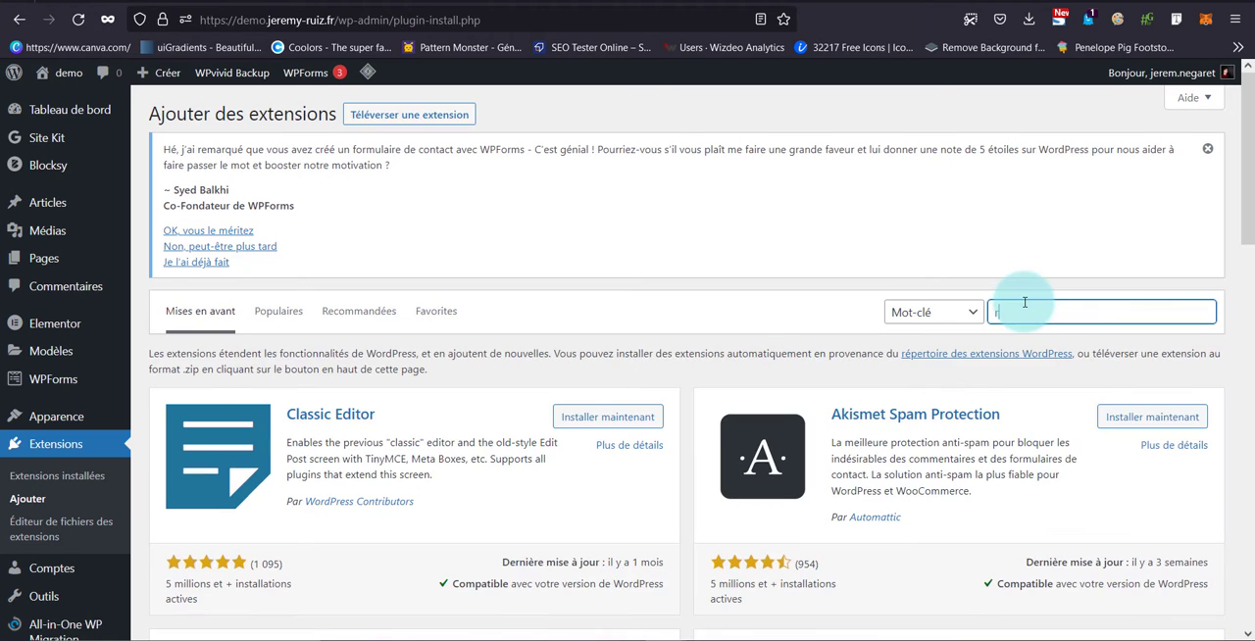
{"action": "type", "text": "oyal"}
{"action": "left_click", "coordinate": [638, 402]}
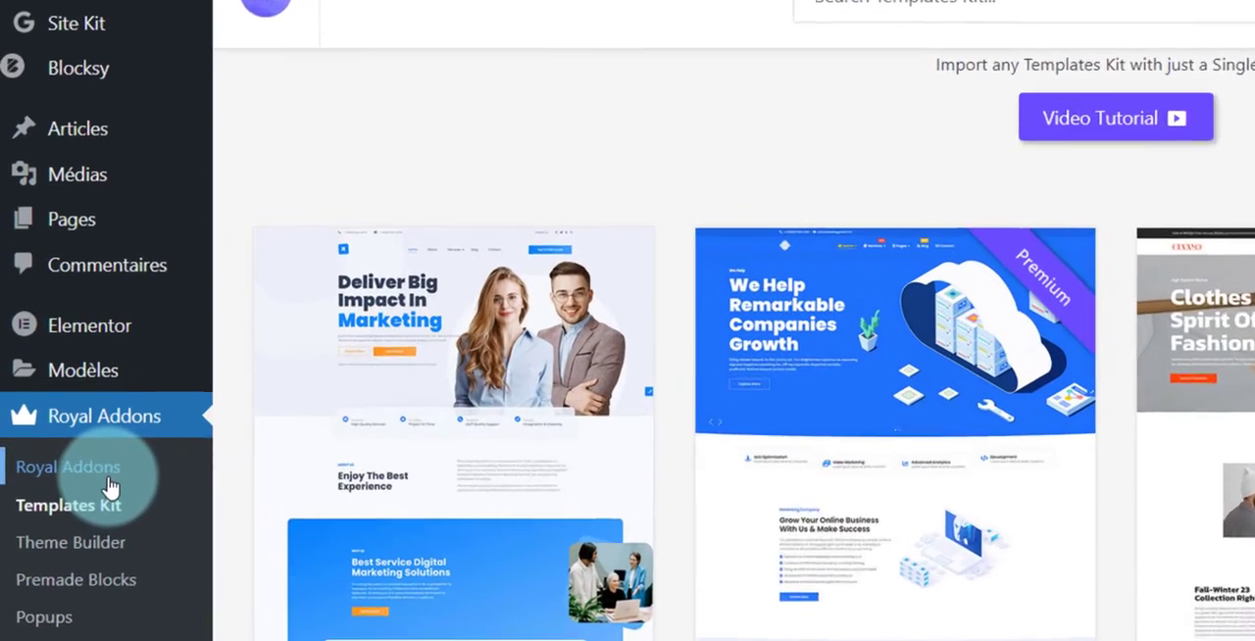
Review the widgets offered on the Royal Addons settings page, down to the WooCommerce Builder widgets
{"action": "left_click", "coordinate": [108, 479]}
{"action": "scroll", "coordinate": [421, 323], "scroll_direction": "down", "scroll_amount": 1}
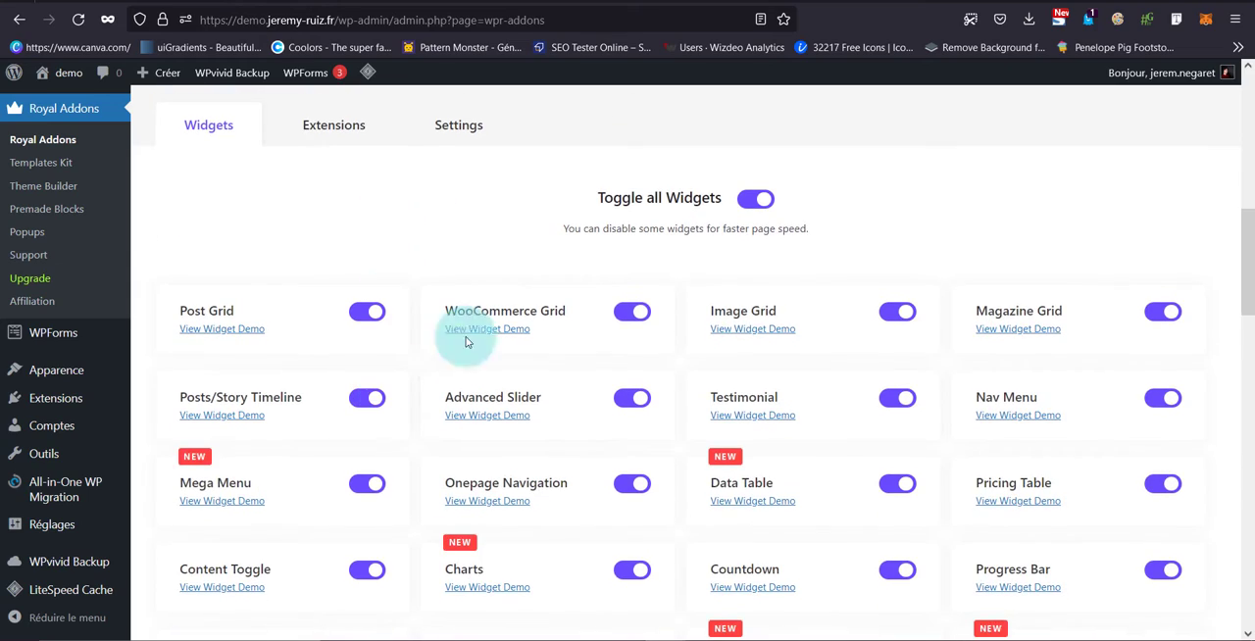
{"action": "scroll", "coordinate": [690, 389], "scroll_direction": "down", "scroll_amount": 15}
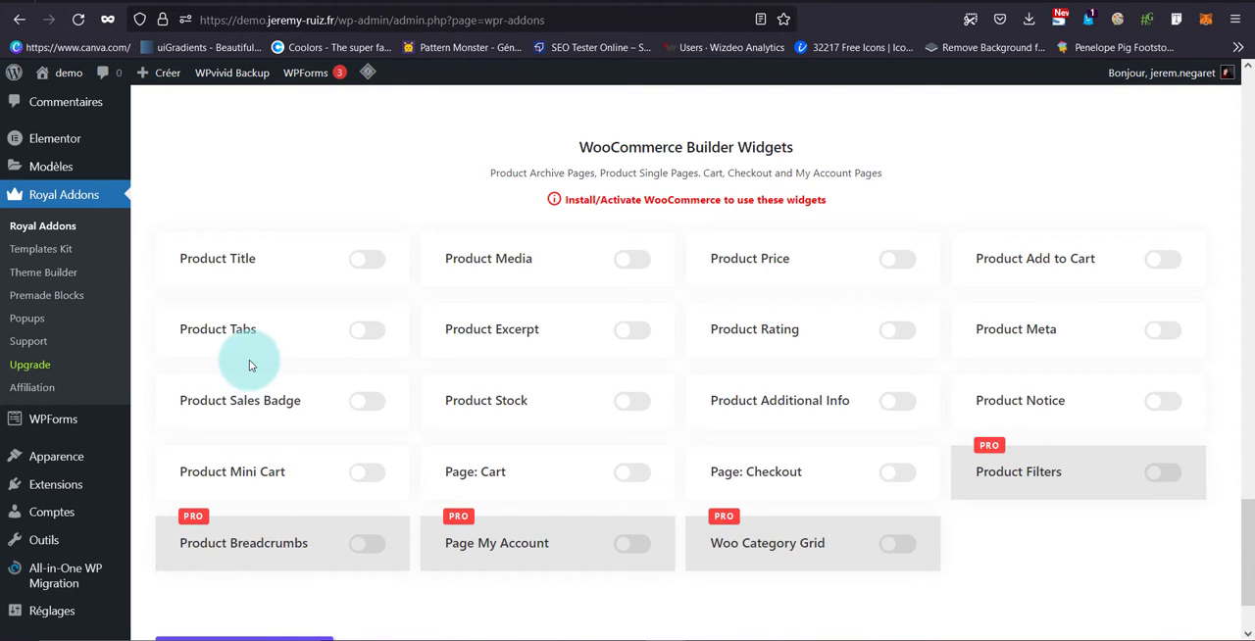
{"action": "scroll", "coordinate": [136, 291], "scroll_direction": "up", "scroll_amount": 3}
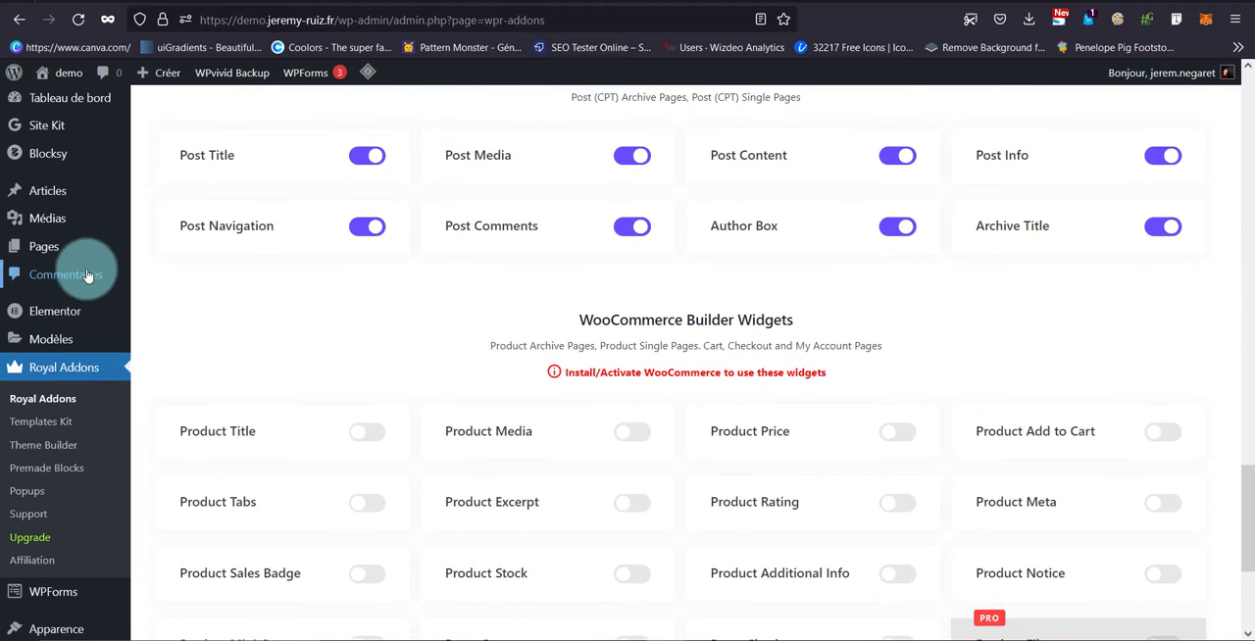
Dismiss the Royal WooCommerce Builder notice in Elementor's settings and examine the list of Elementor experiments and stable features
{"action": "mouse_move", "coordinate": [84, 314]}
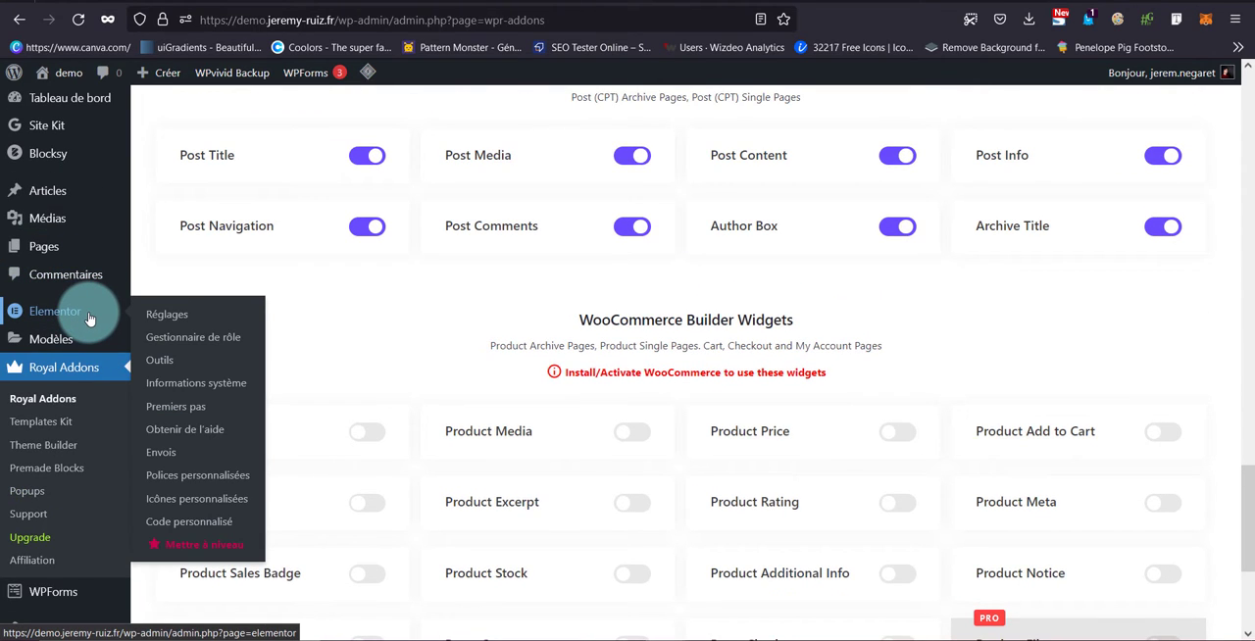
{"action": "left_click", "coordinate": [90, 318]}
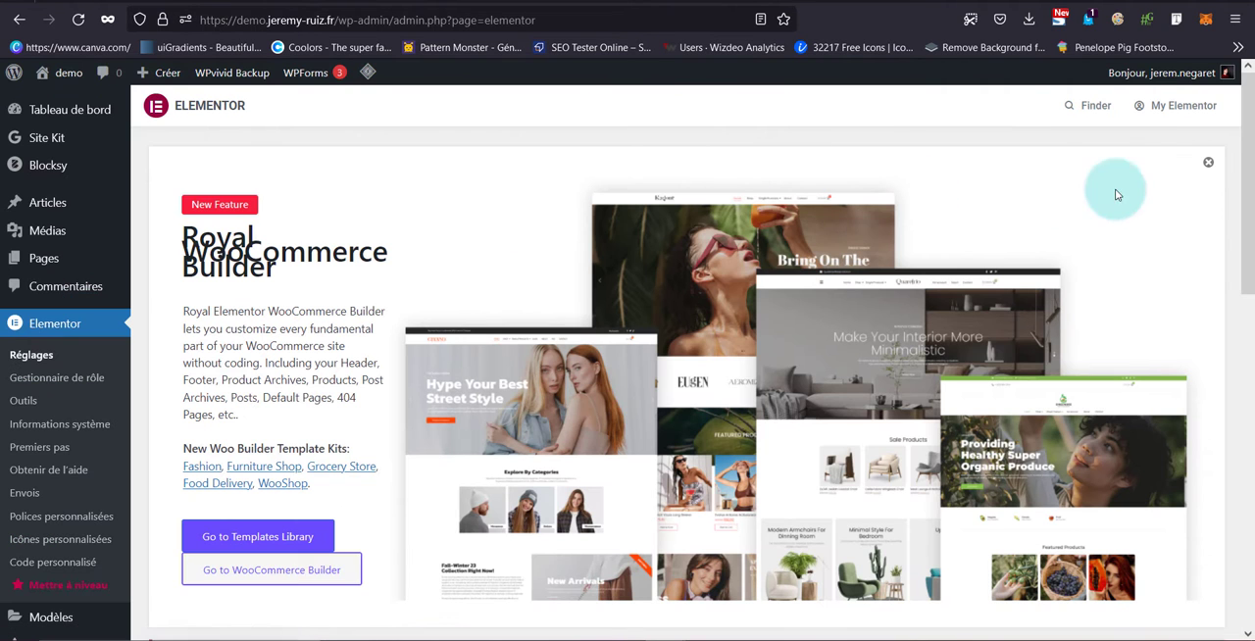
{"action": "left_click", "coordinate": [1207, 164]}
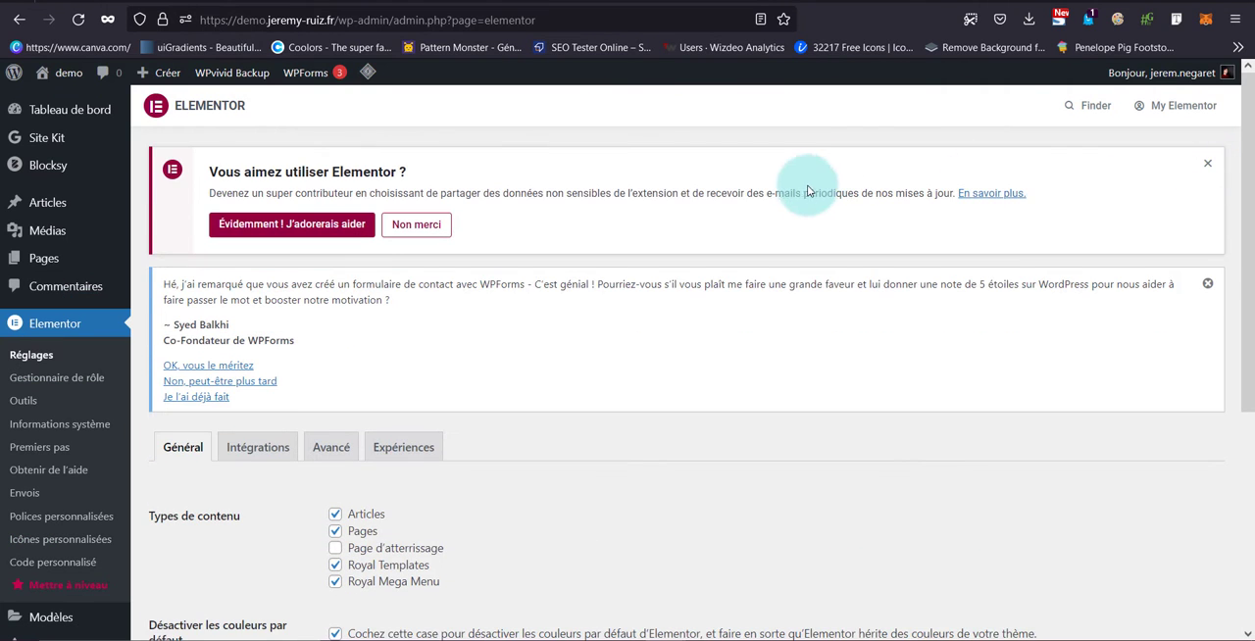
{"action": "left_click", "coordinate": [423, 449]}
{"action": "scroll", "coordinate": [455, 399], "scroll_direction": "down", "scroll_amount": 5}
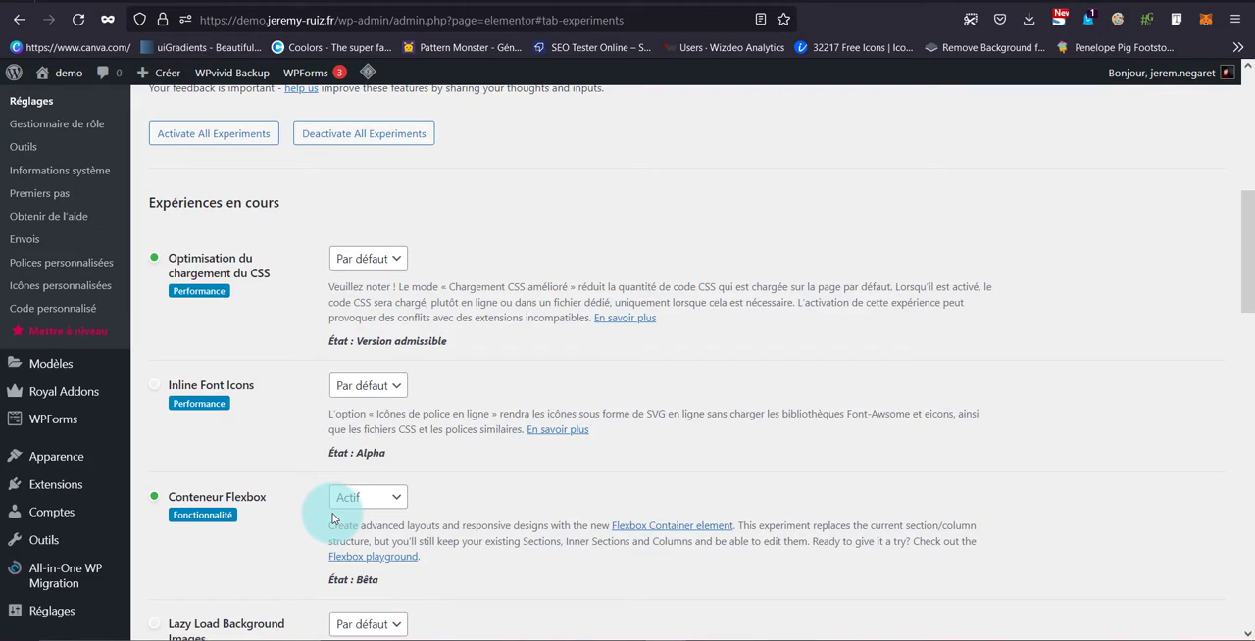
{"action": "scroll", "coordinate": [334, 515], "scroll_direction": "down", "scroll_amount": 2}
{"action": "scroll", "coordinate": [331, 518], "scroll_direction": "down", "scroll_amount": 9}
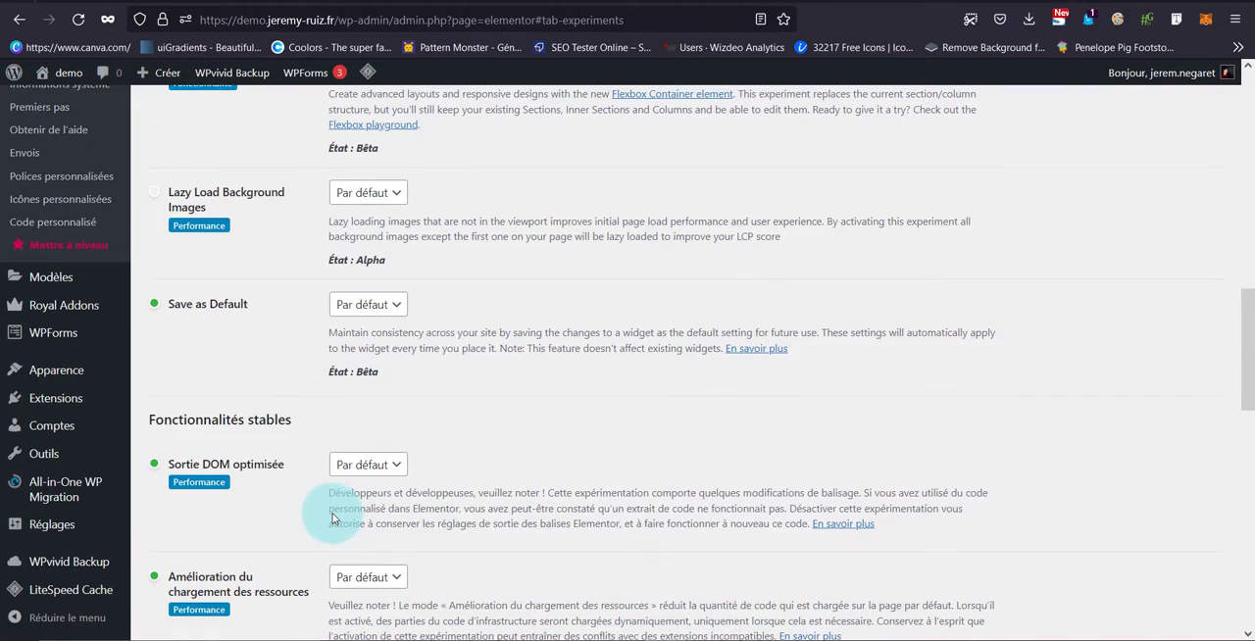
{"action": "scroll", "coordinate": [330, 518], "scroll_direction": "down", "scroll_amount": 3}
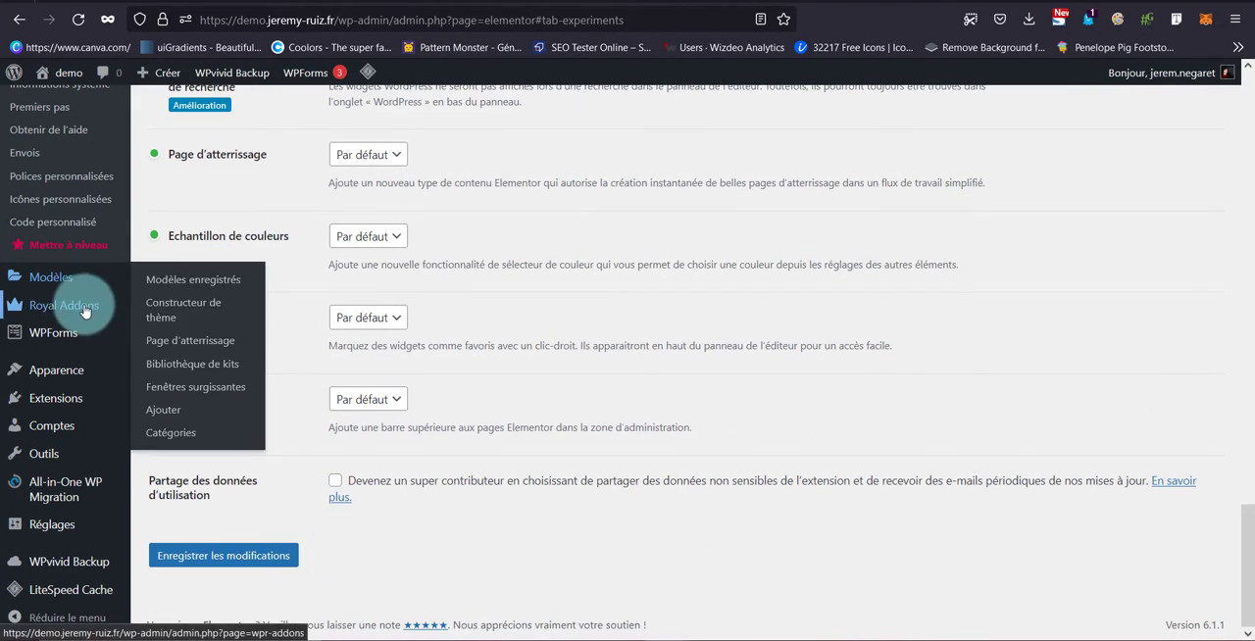
Delete the existing Nav header template in the Royal Addons Theme Builder
{"action": "mouse_move", "coordinate": [85, 308]}
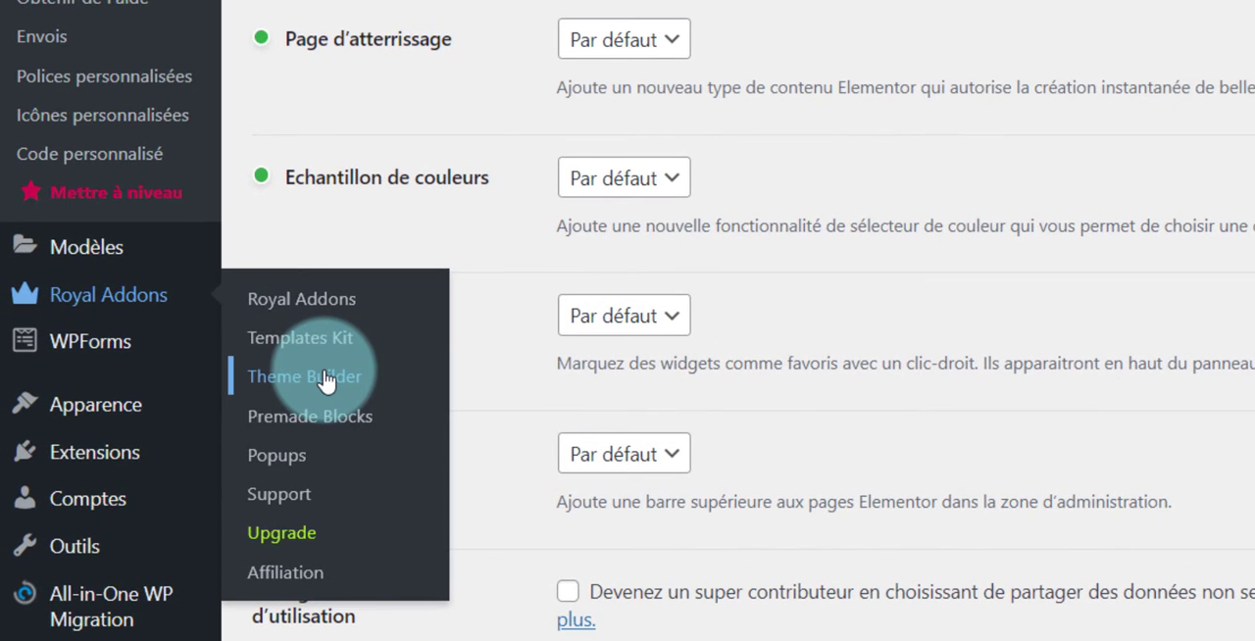
{"action": "left_click", "coordinate": [325, 380]}
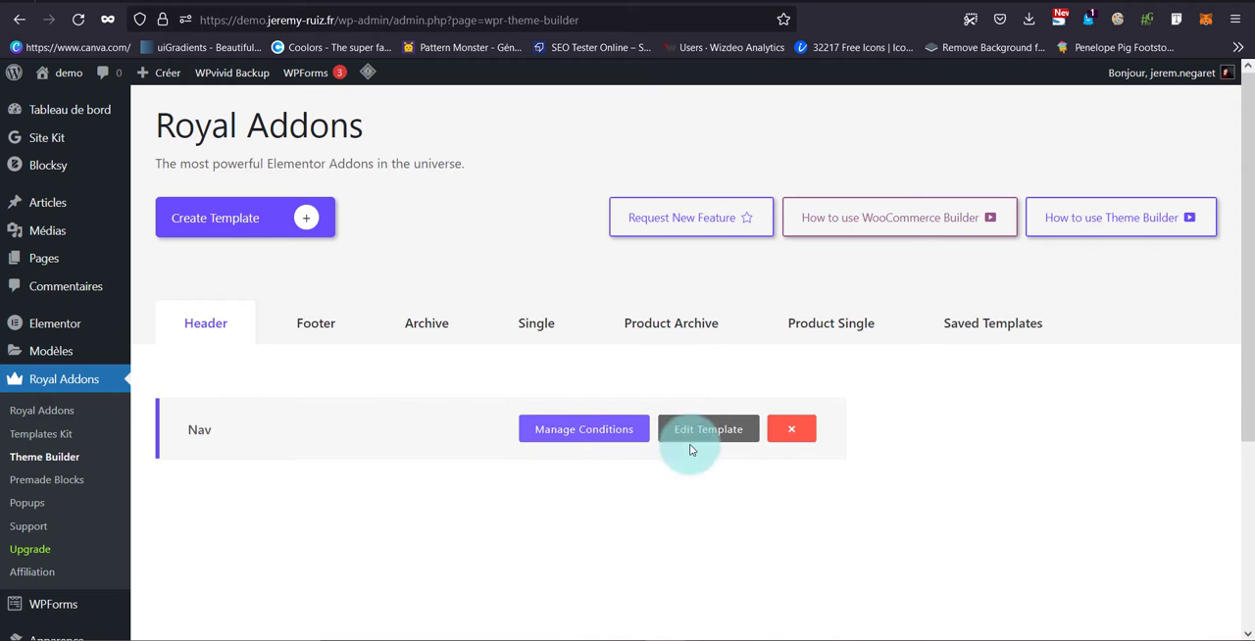
{"action": "left_click", "coordinate": [794, 428]}
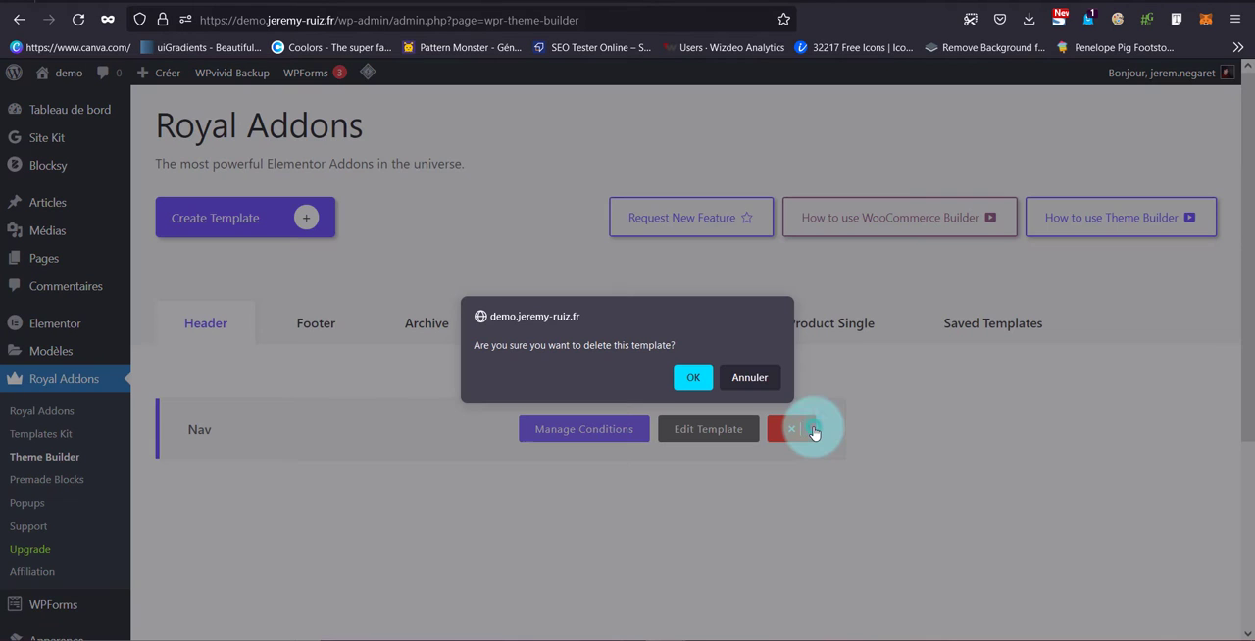
{"action": "left_click", "coordinate": [695, 378]}
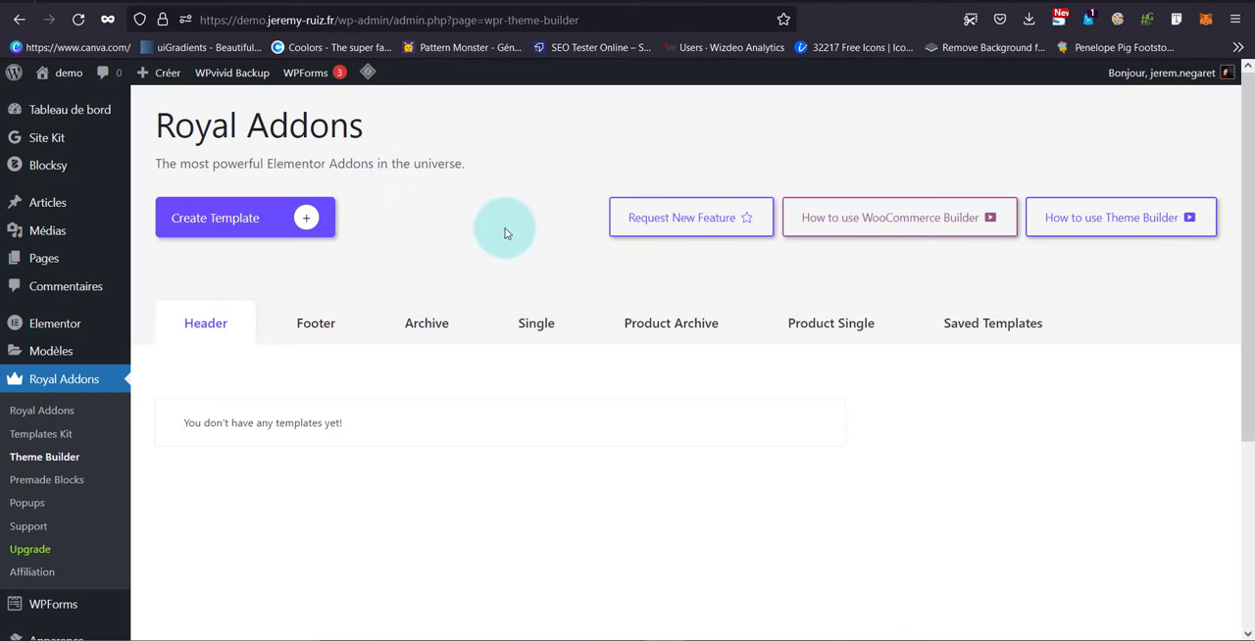
Create a header template named Nav and save its display condition as Entire Site
{"action": "left_click", "coordinate": [266, 233]}
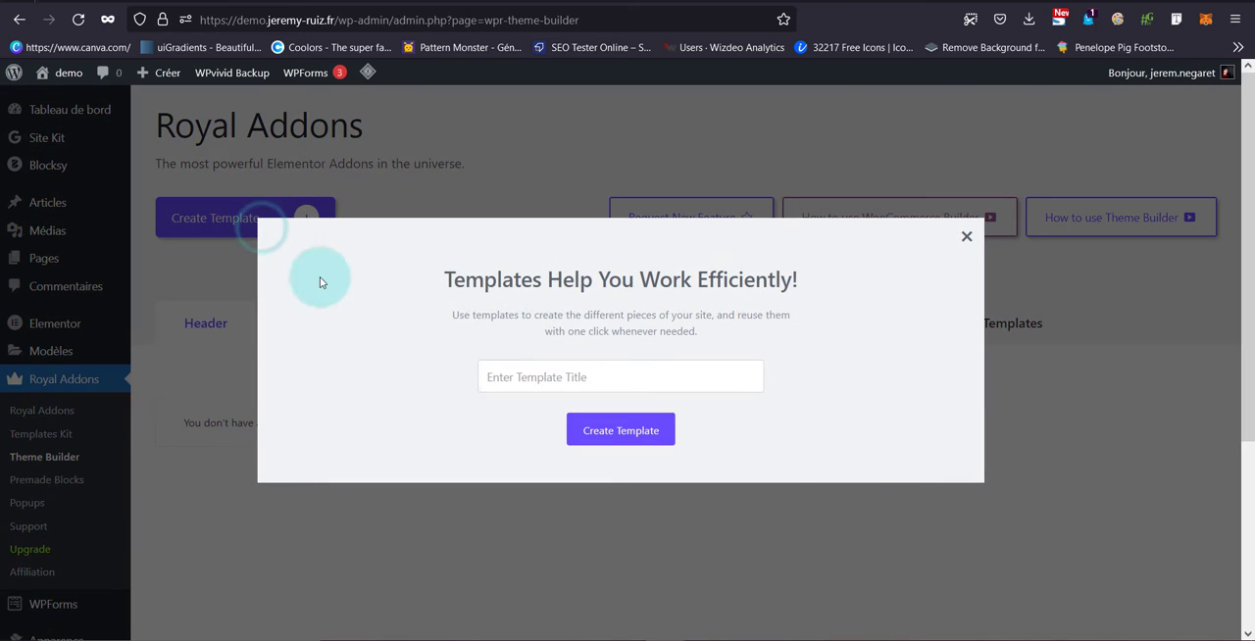
{"action": "left_click", "coordinate": [580, 368]}
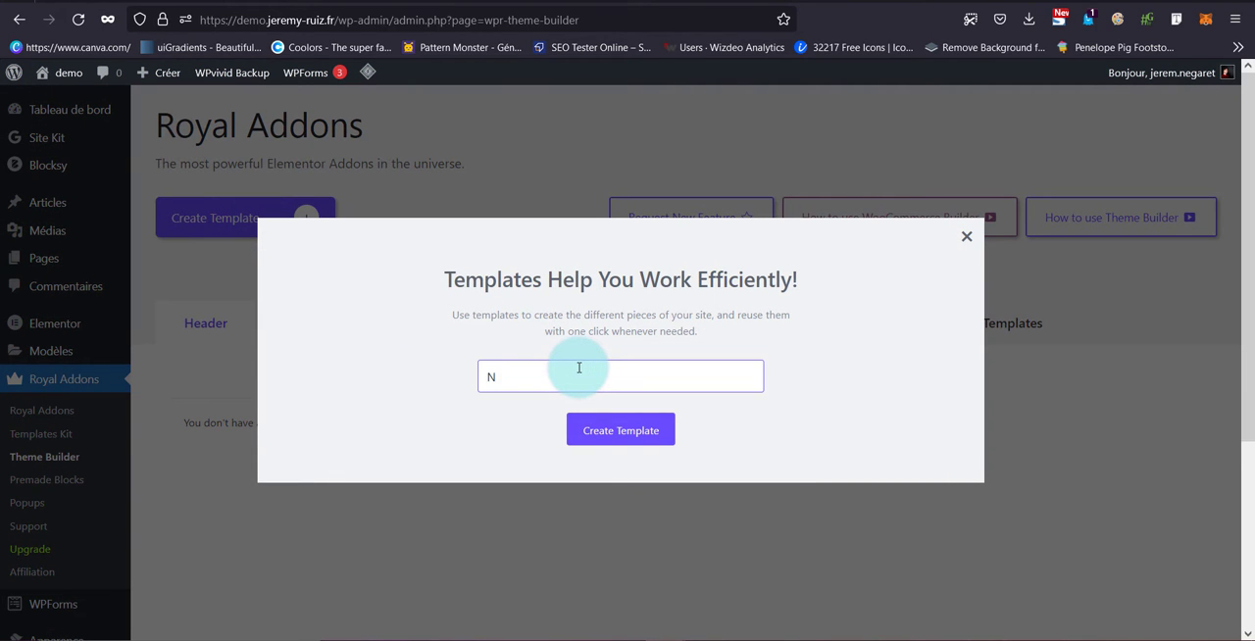
{"action": "left_click", "coordinate": [604, 424]}
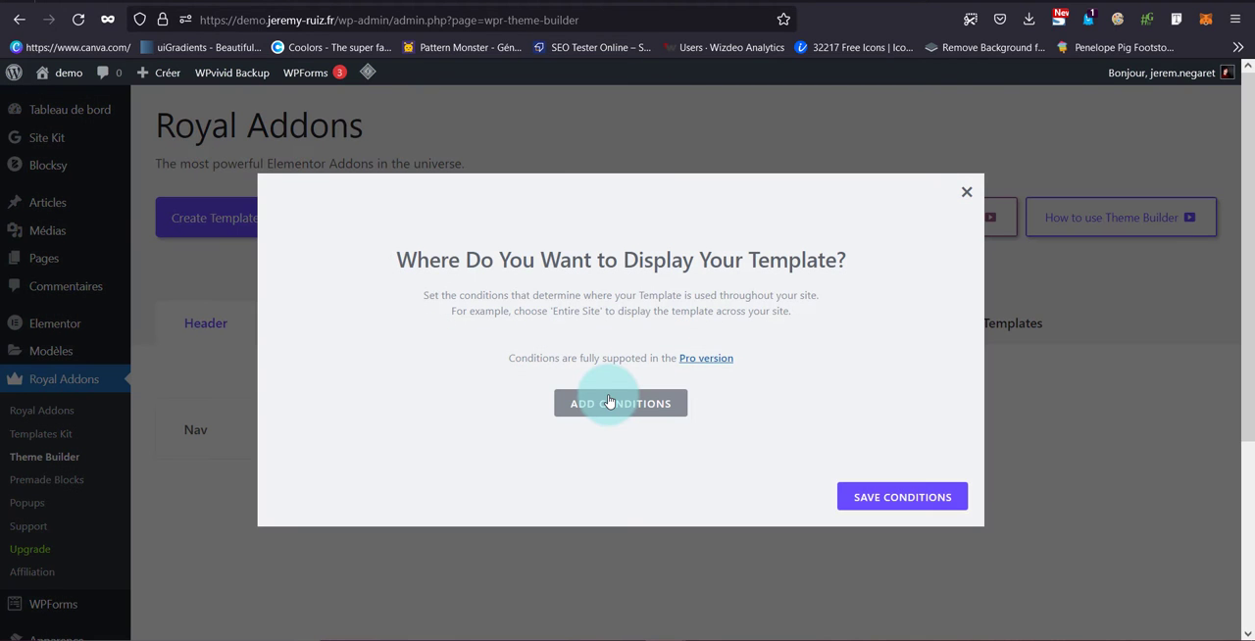
{"action": "left_click", "coordinate": [608, 402]}
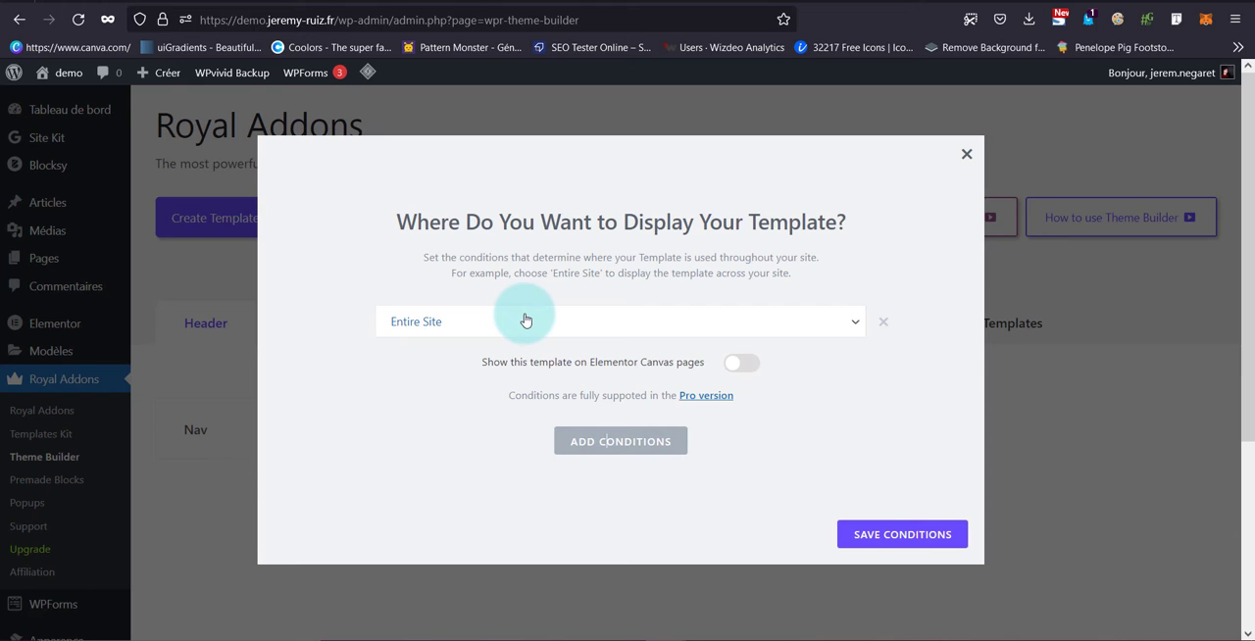
{"action": "left_click", "coordinate": [927, 532]}
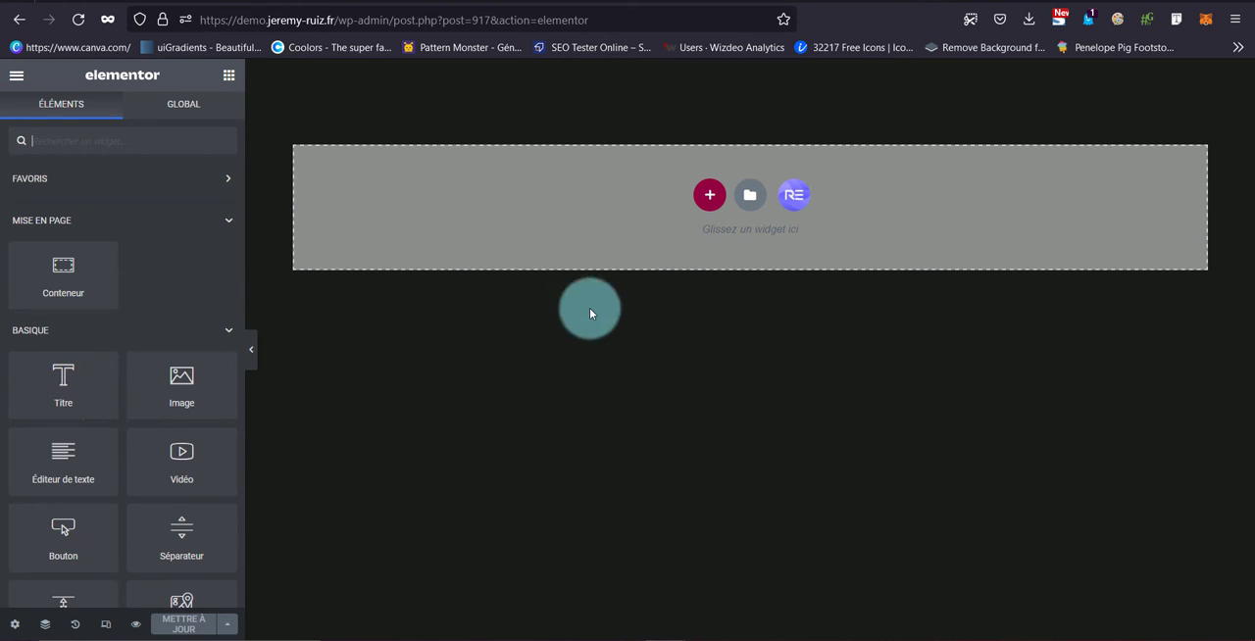
Insert the Nav Menu v3 block from the Royal Addons library into the header and make its section sticky
{"action": "left_click", "coordinate": [797, 199]}
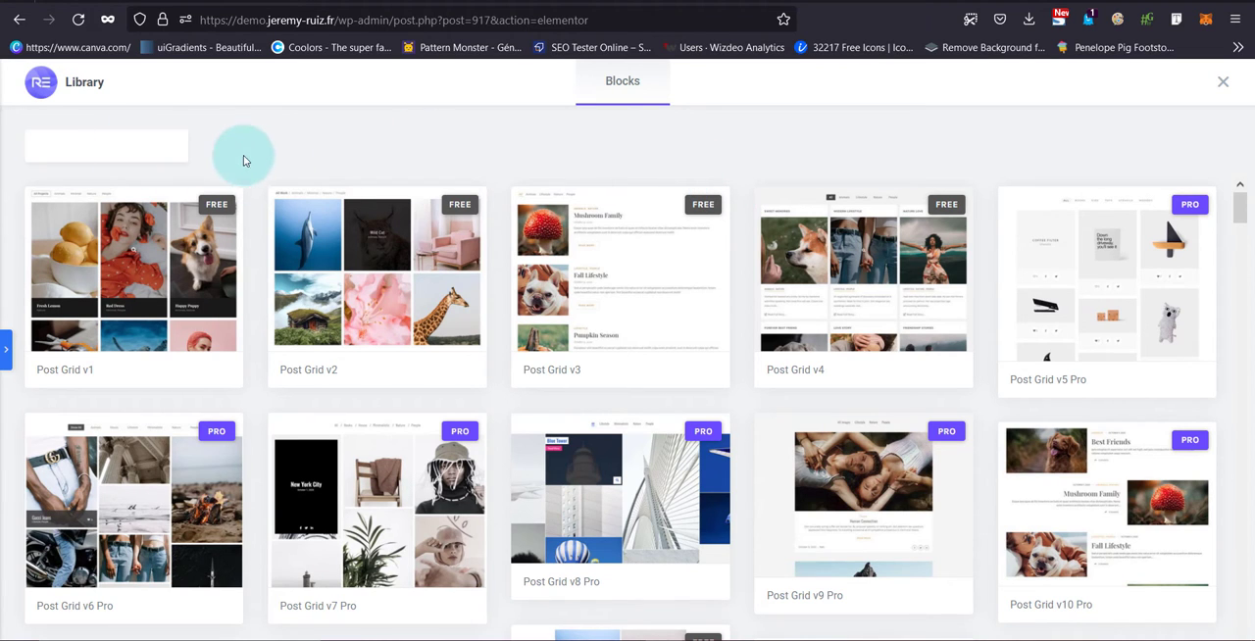
{"action": "left_click", "coordinate": [180, 149]}
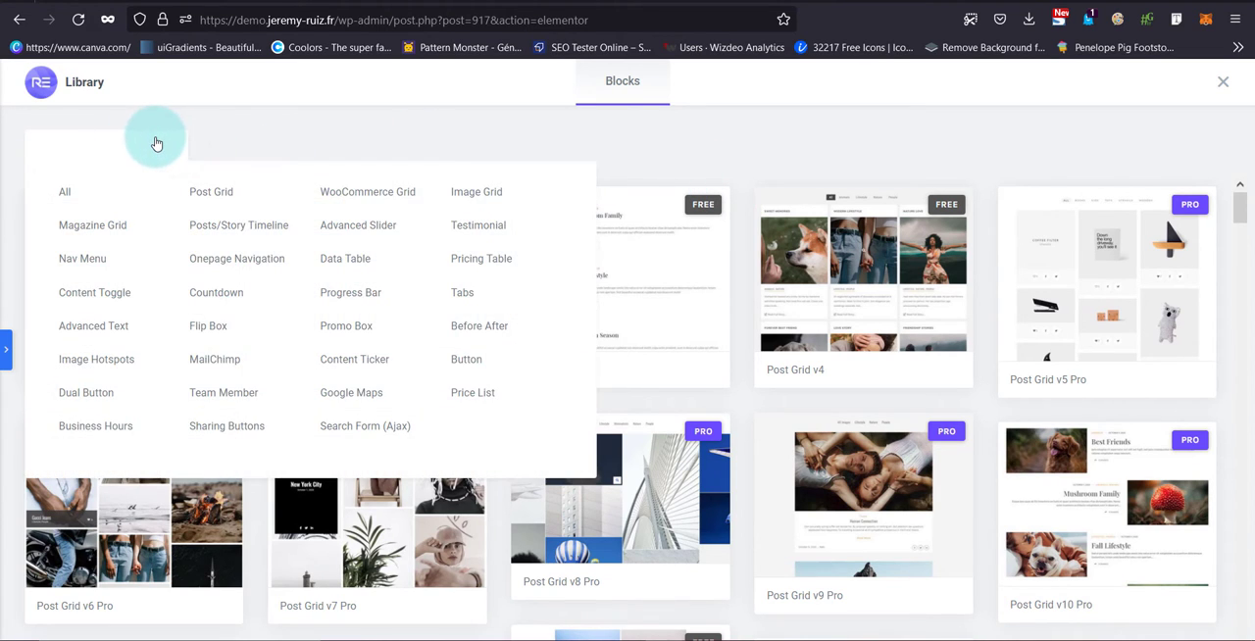
{"action": "left_click", "coordinate": [83, 258]}
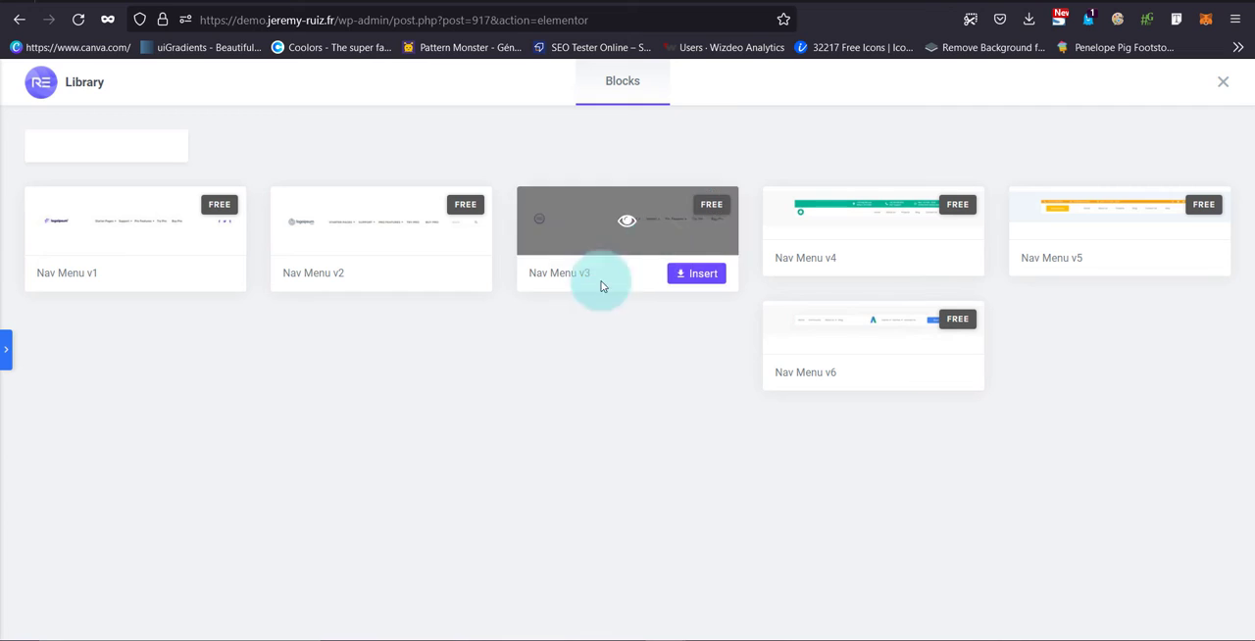
{"action": "mouse_move", "coordinate": [644, 229]}
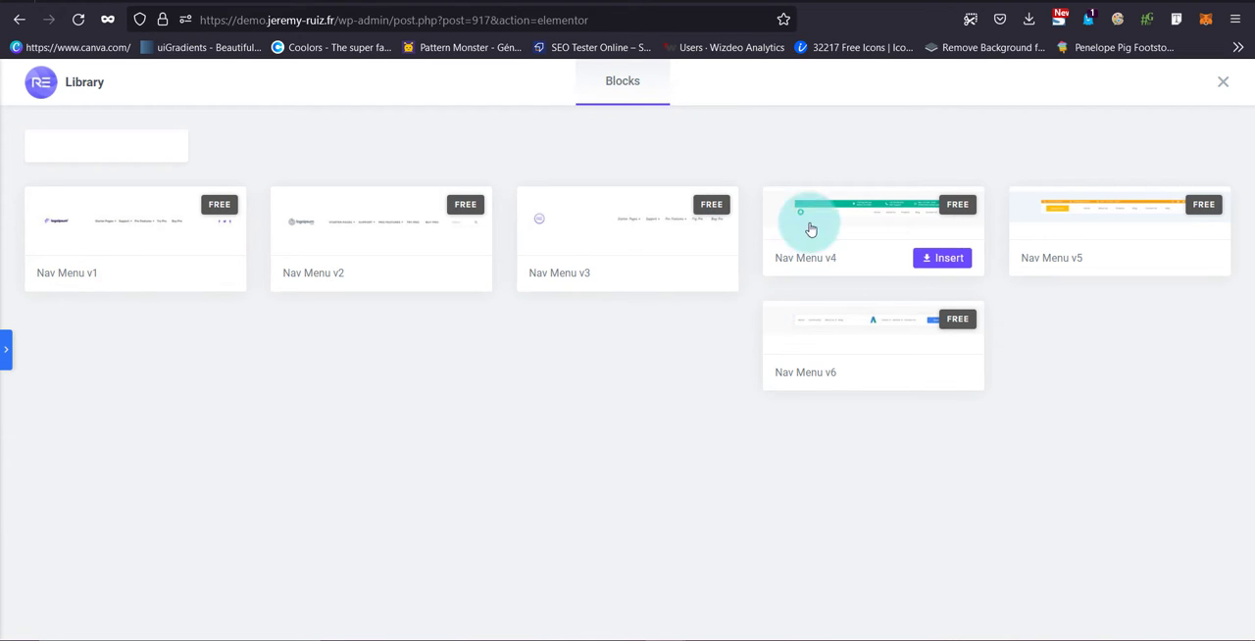
{"action": "left_click", "coordinate": [868, 258]}
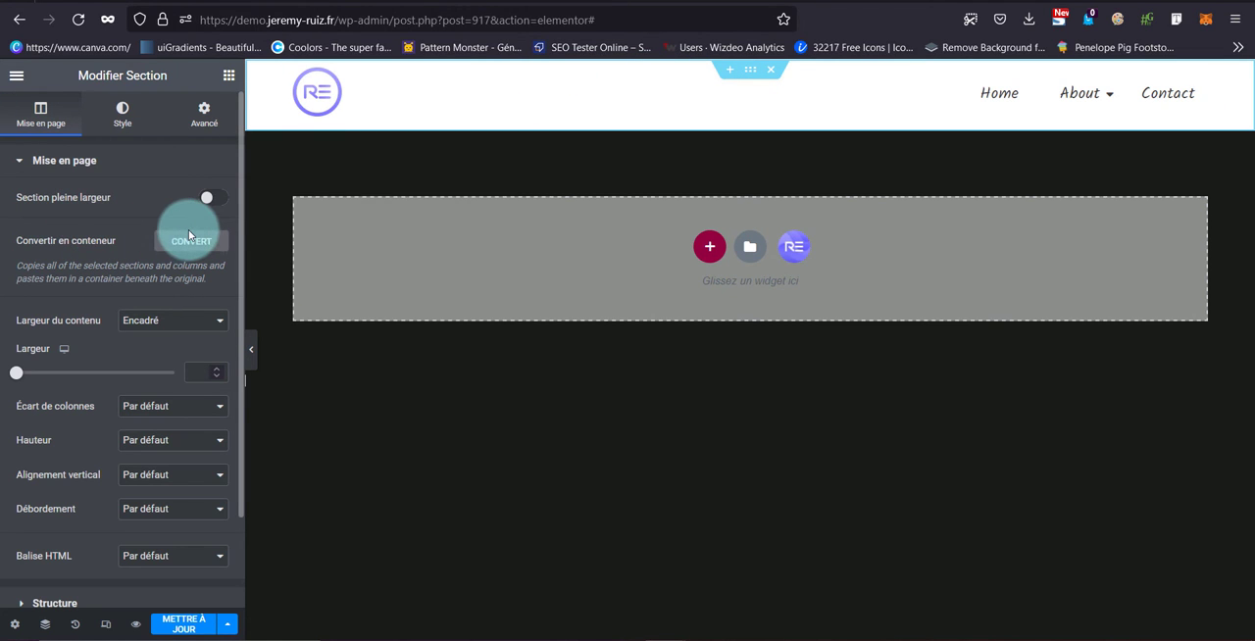
{"action": "left_click", "coordinate": [206, 126]}
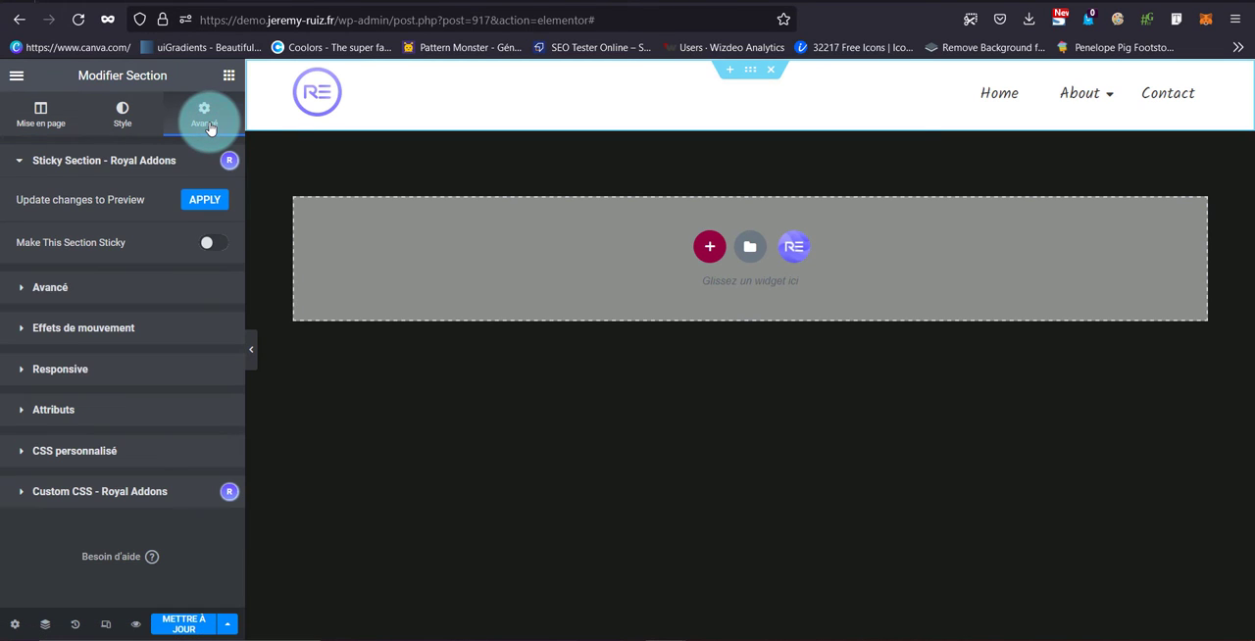
{"action": "left_click", "coordinate": [222, 244]}
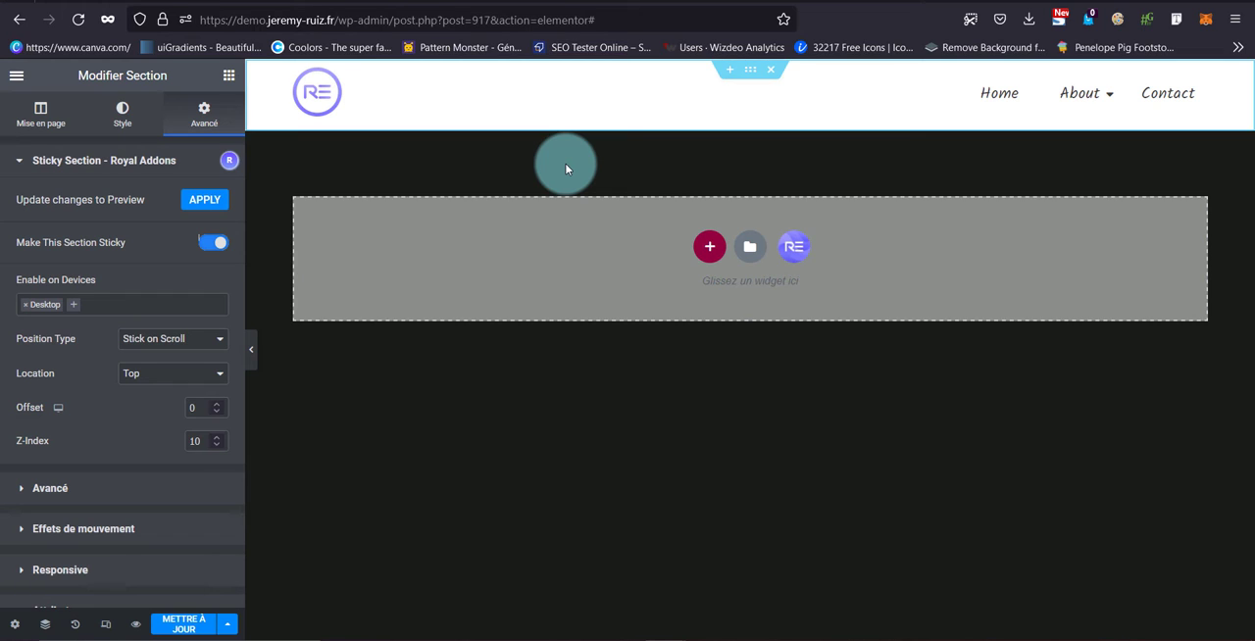
Add a horizontal-direction container below the navigation section and place an icon box widget in it
{"action": "left_click", "coordinate": [707, 250]}
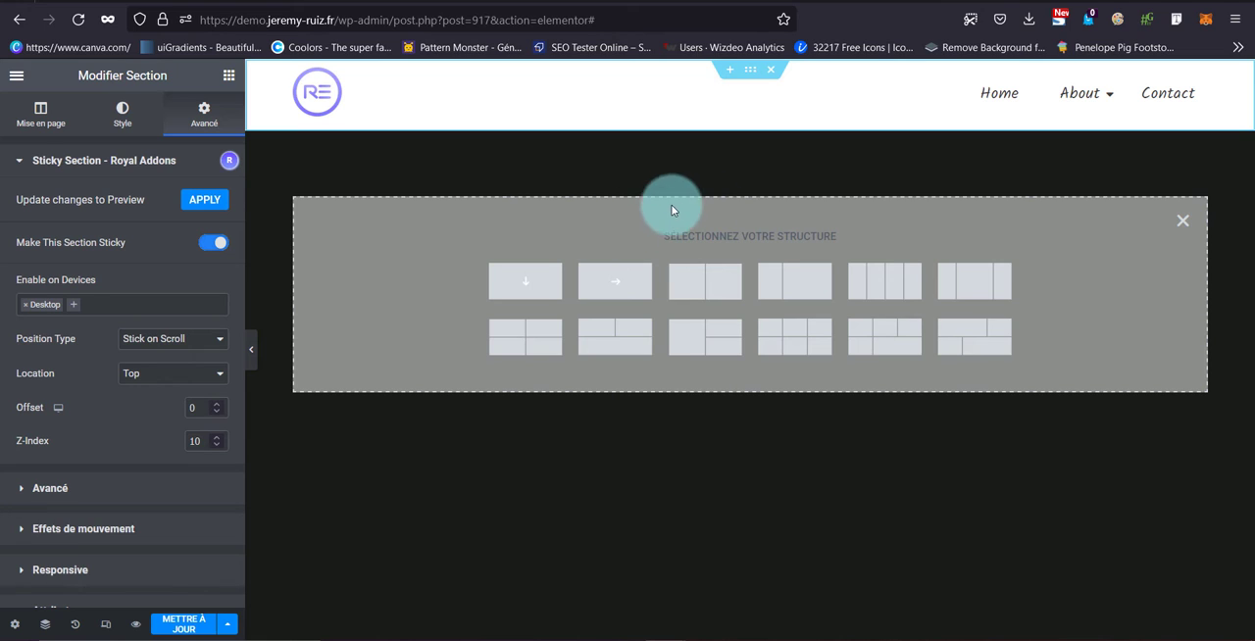
{"action": "left_click", "coordinate": [613, 295]}
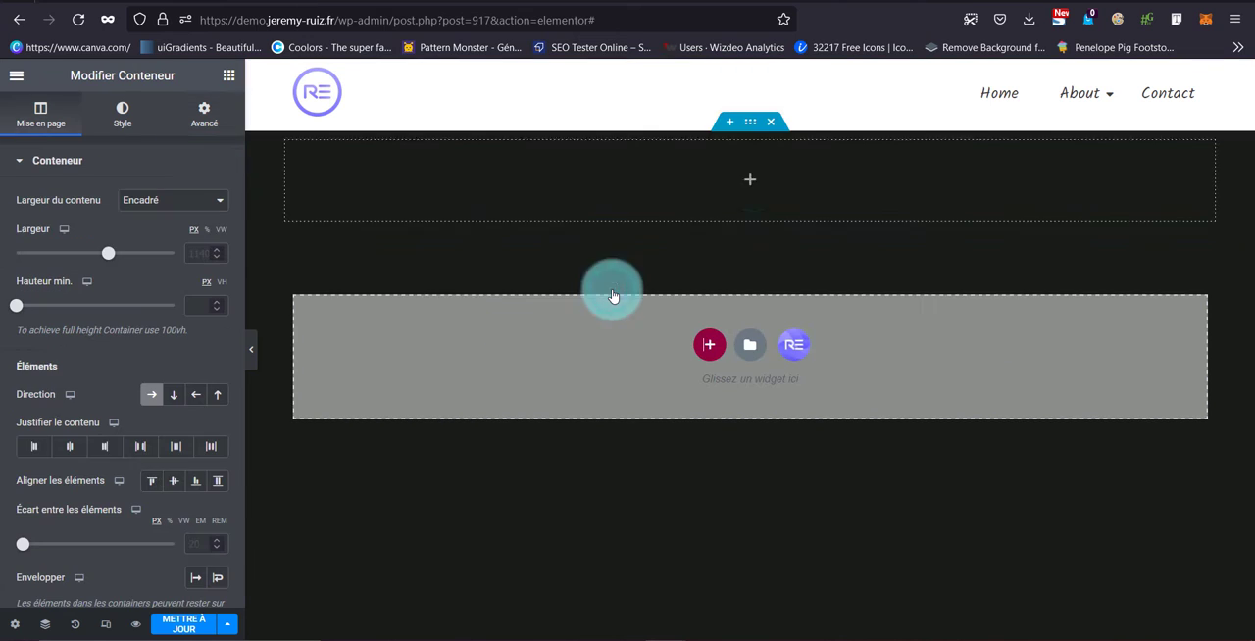
{"action": "left_click", "coordinate": [752, 186]}
{"action": "left_click_drag", "start_coordinate": [229, 186], "coordinate": [824, 164]}
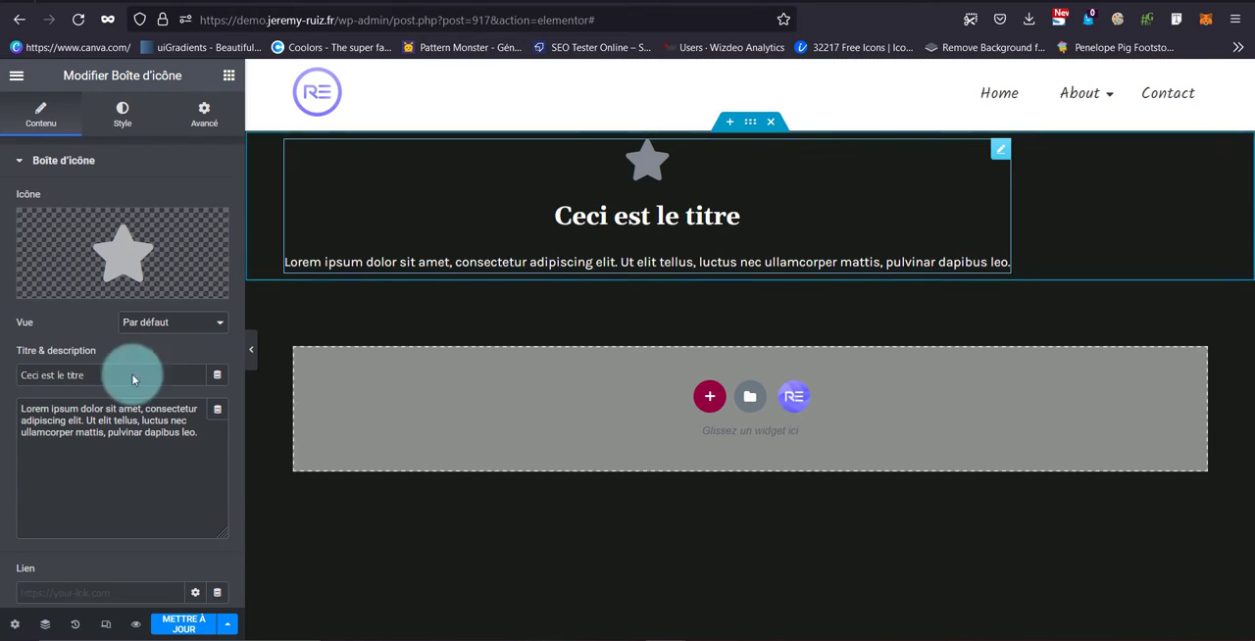
Clear the icon box's description and set its title to "About"
{"action": "left_click_drag", "start_coordinate": [213, 443], "coordinate": [21, 406]}
{"action": "key", "text": "BackSpace"}
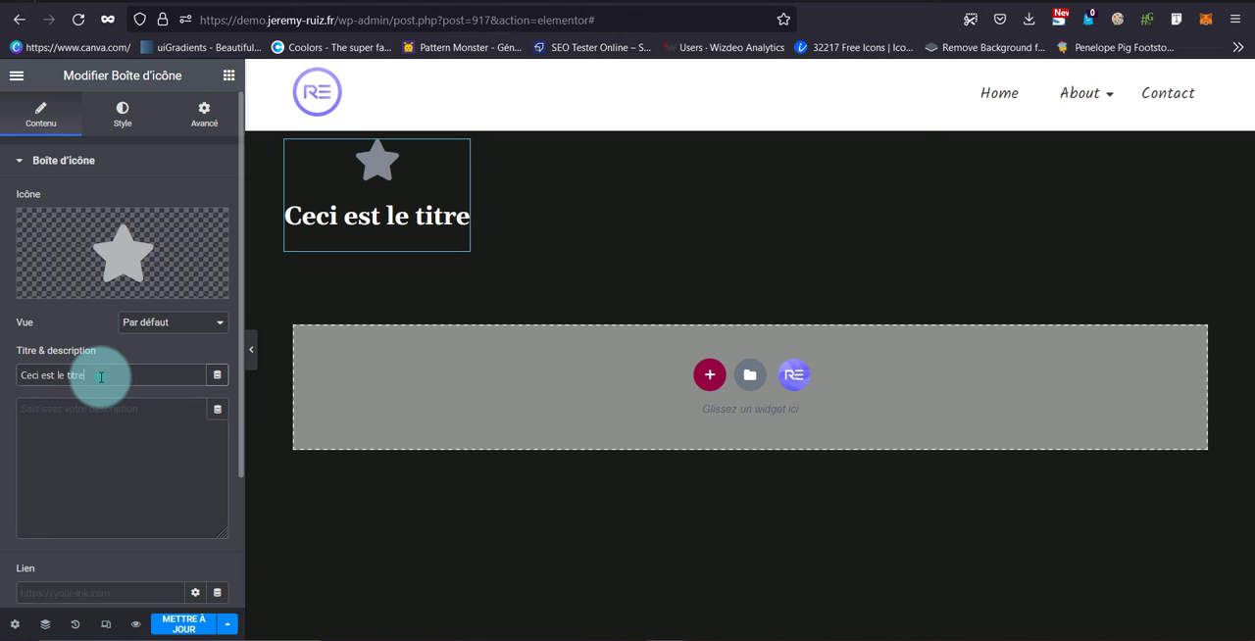
{"action": "left_click", "coordinate": [376, 228]}
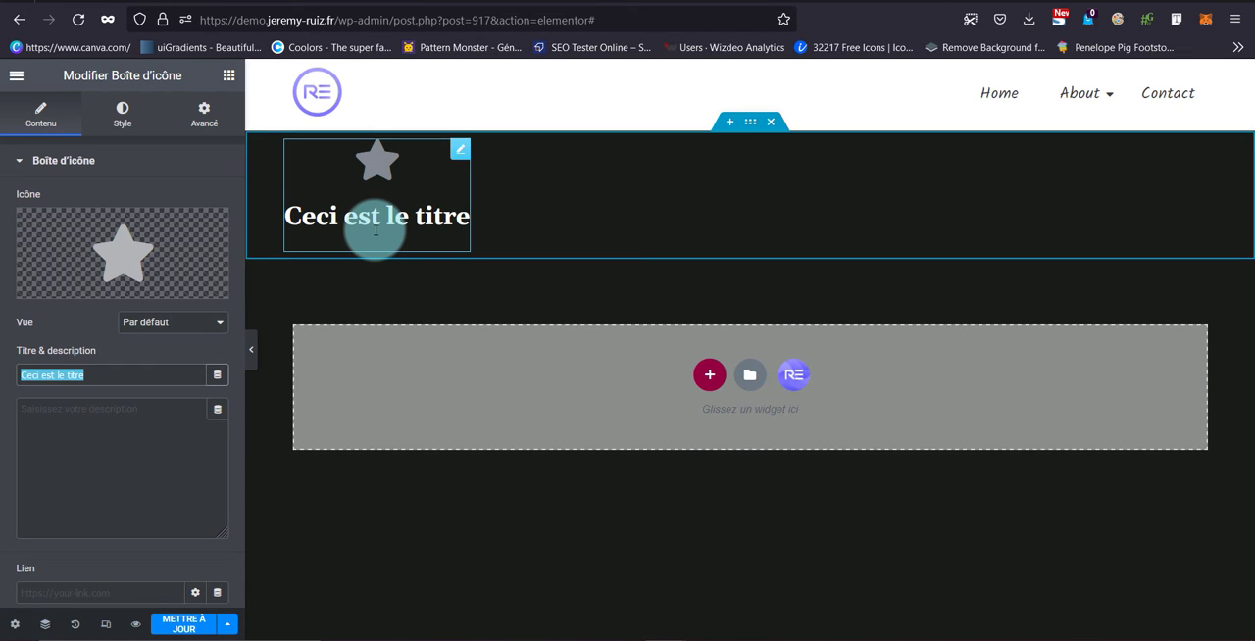
{"action": "type", "text": "About"}
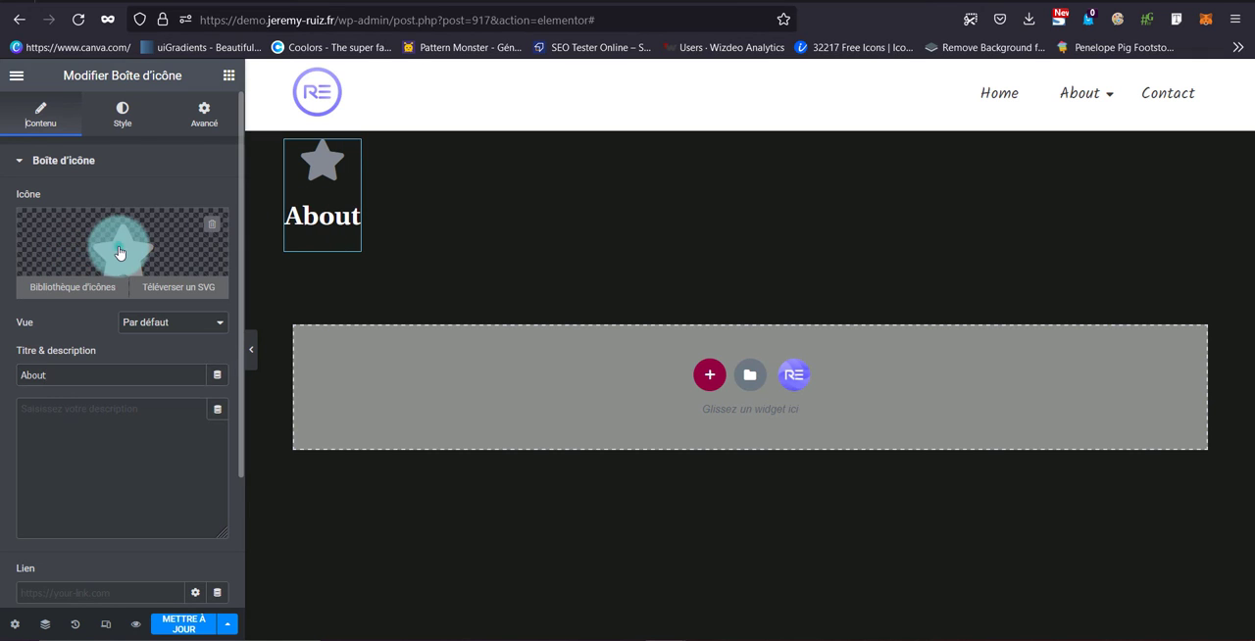
Replace the icon box's star with the solid question-mark circle icon and link the box to the About page
{"action": "left_click", "coordinate": [119, 251]}
{"action": "left_click", "coordinate": [491, 140]}
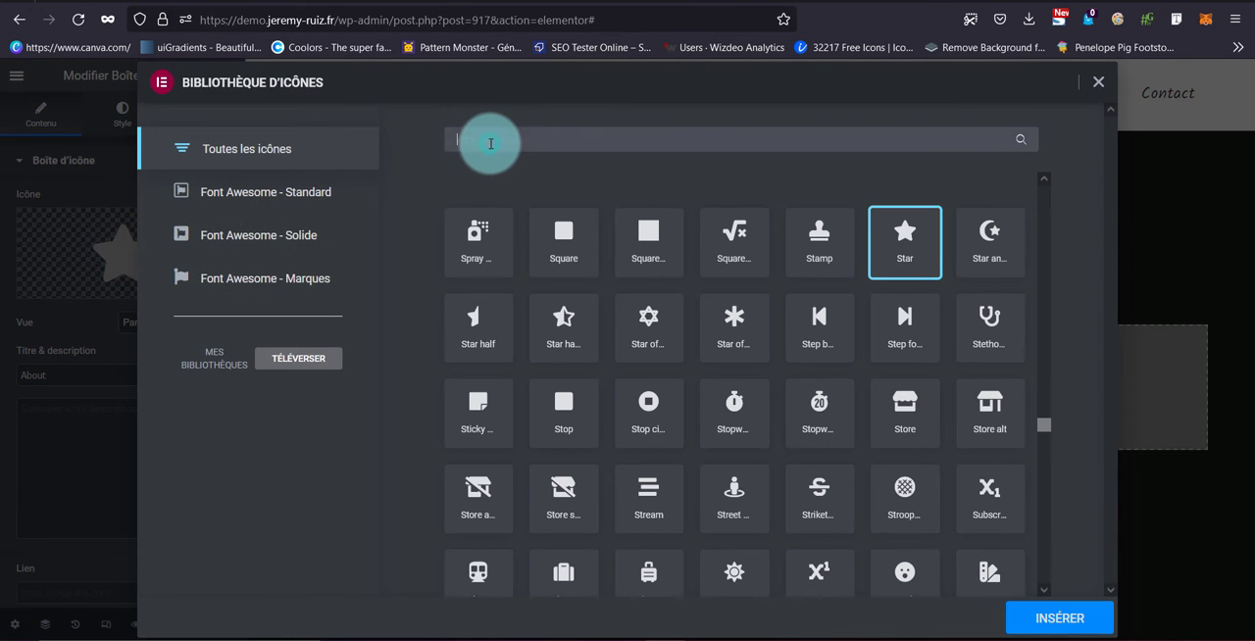
{"action": "left_click", "coordinate": [310, 237]}
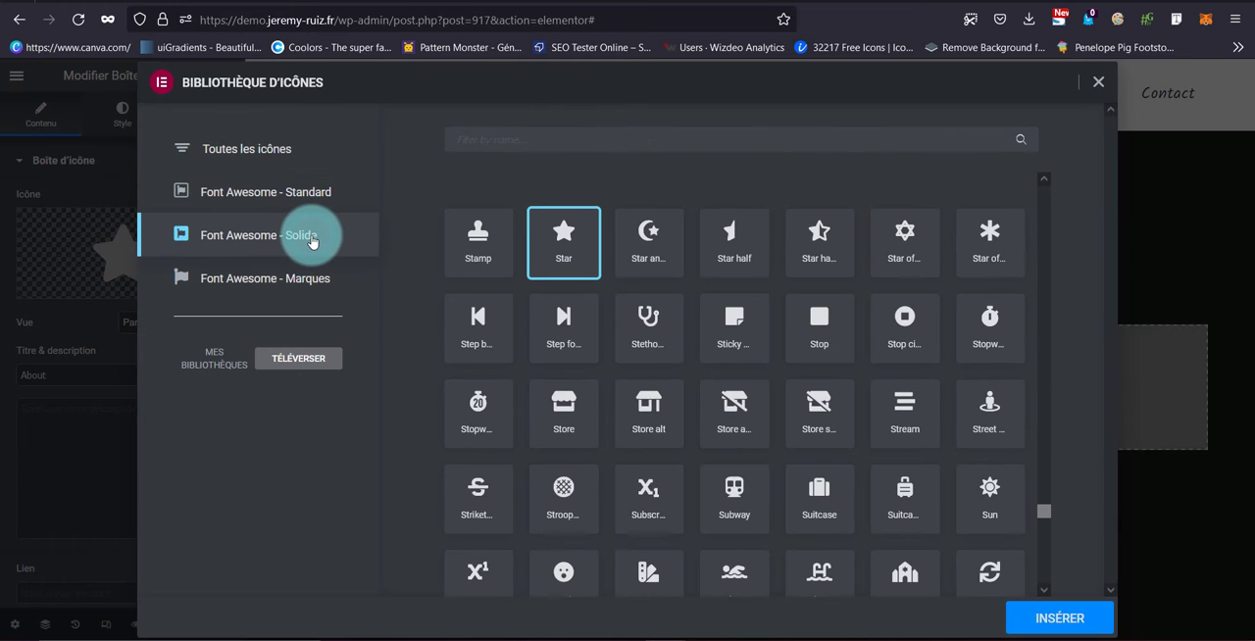
{"action": "left_click", "coordinate": [770, 134]}
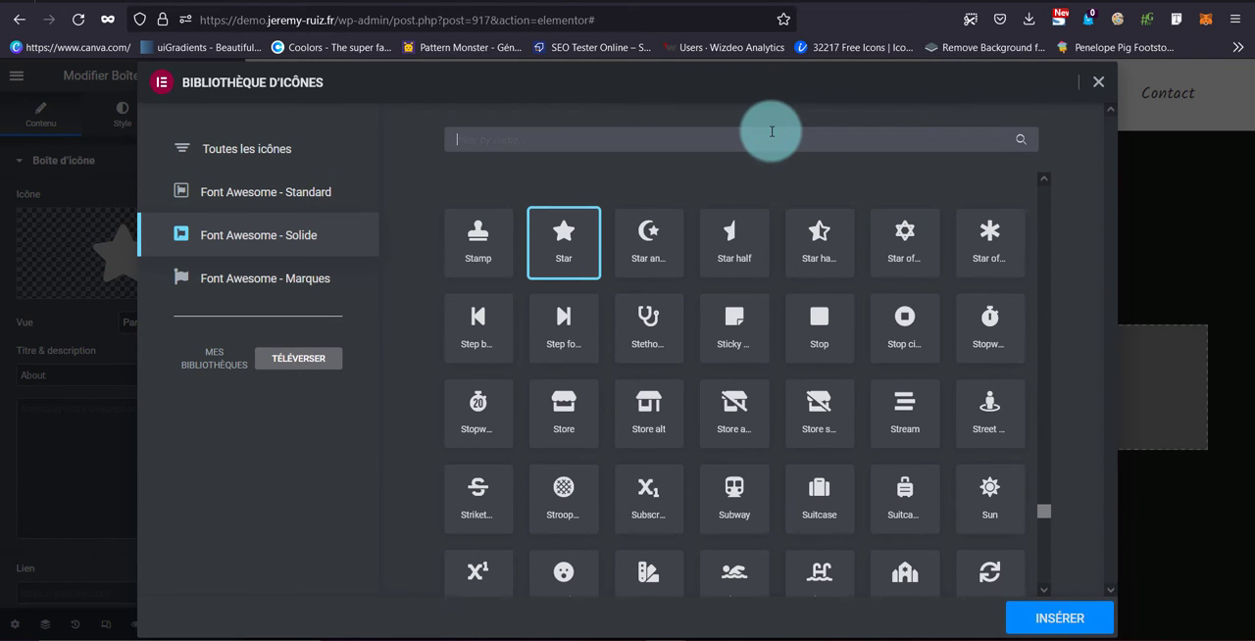
{"action": "key", "text": "Escape"}
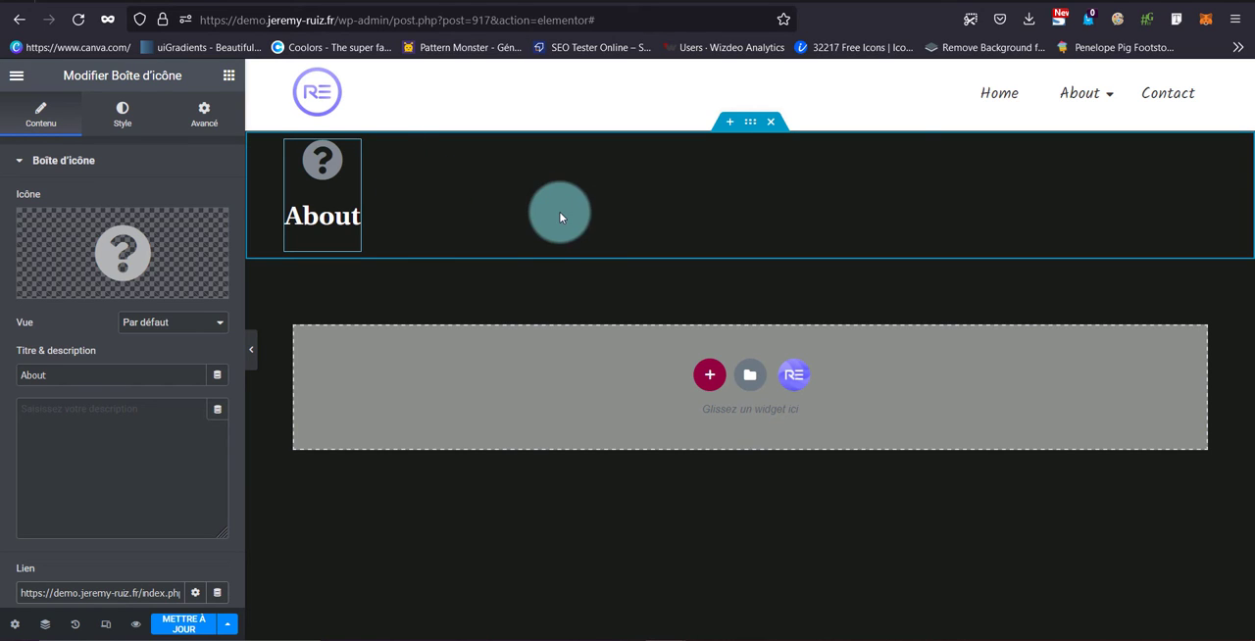
Give the container holding the icon box a classic white background, #FFFFFF
{"action": "left_click", "coordinate": [750, 126]}
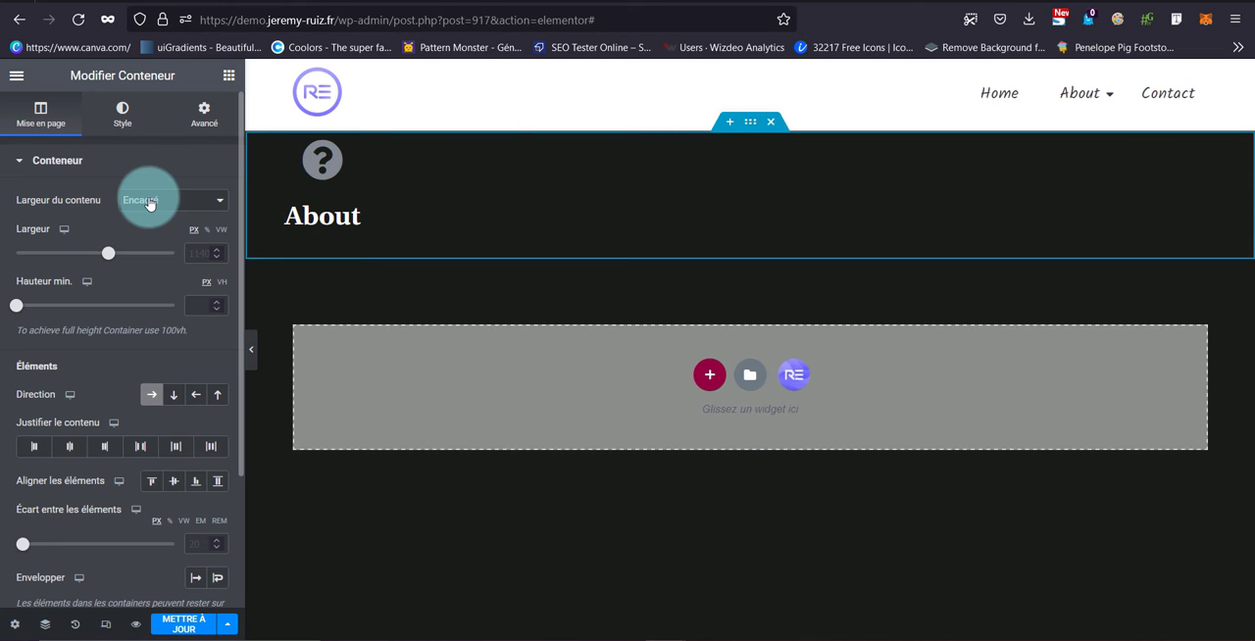
{"action": "left_click", "coordinate": [123, 116]}
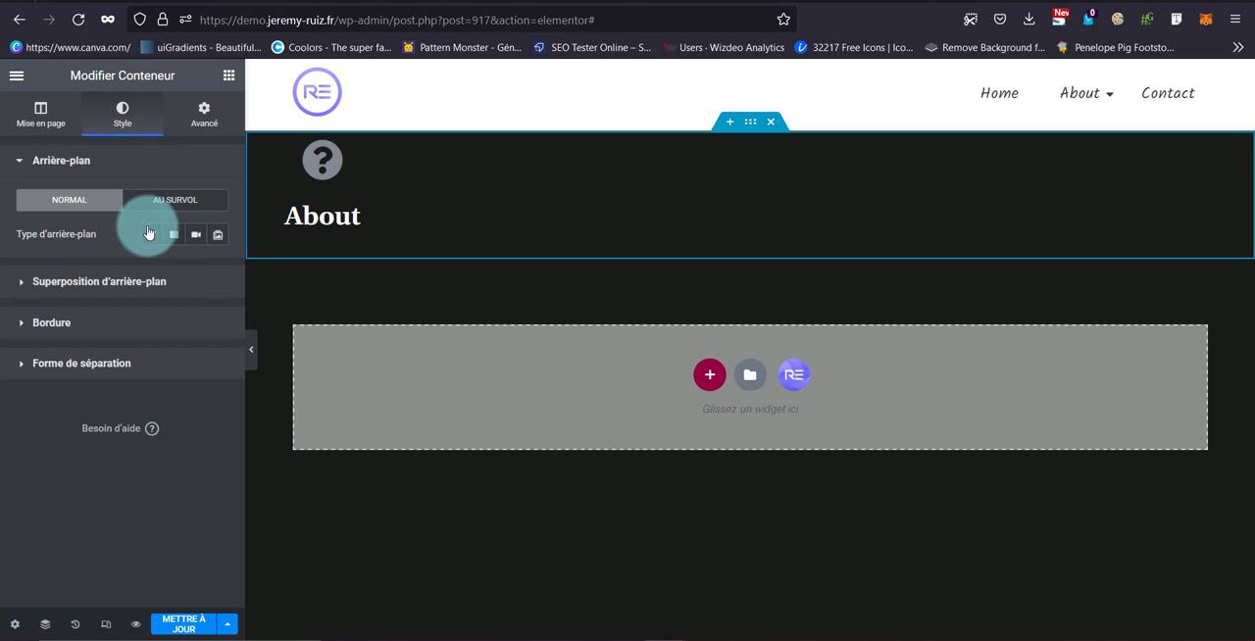
{"action": "left_click", "coordinate": [149, 233]}
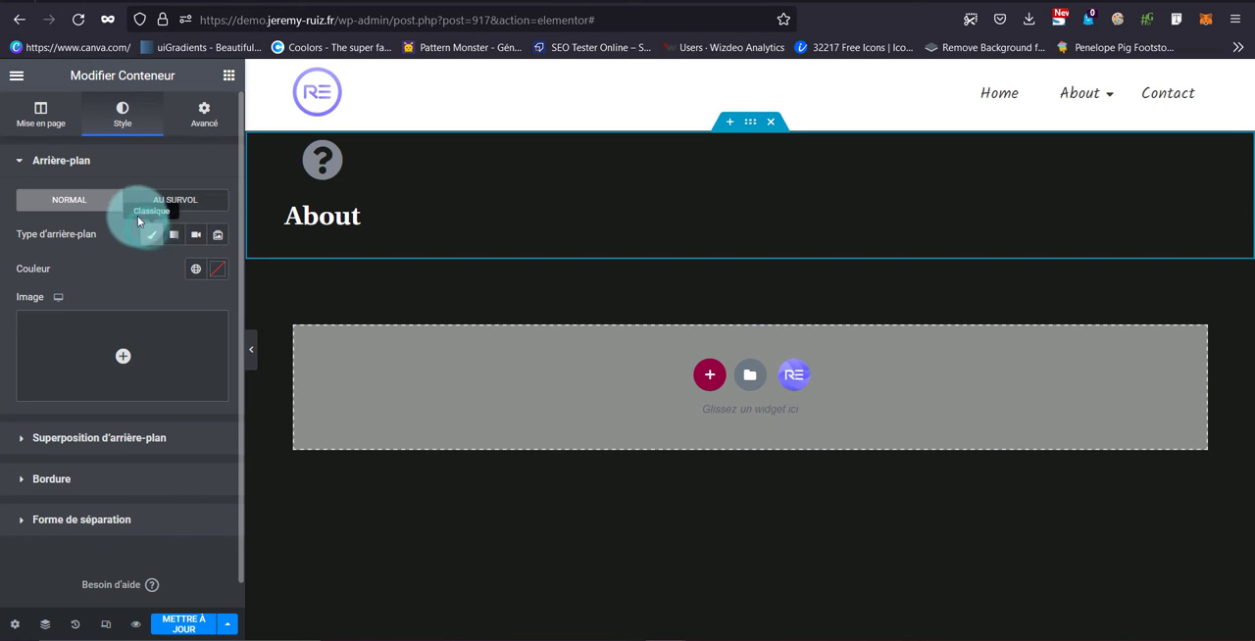
{"action": "left_click", "coordinate": [218, 269]}
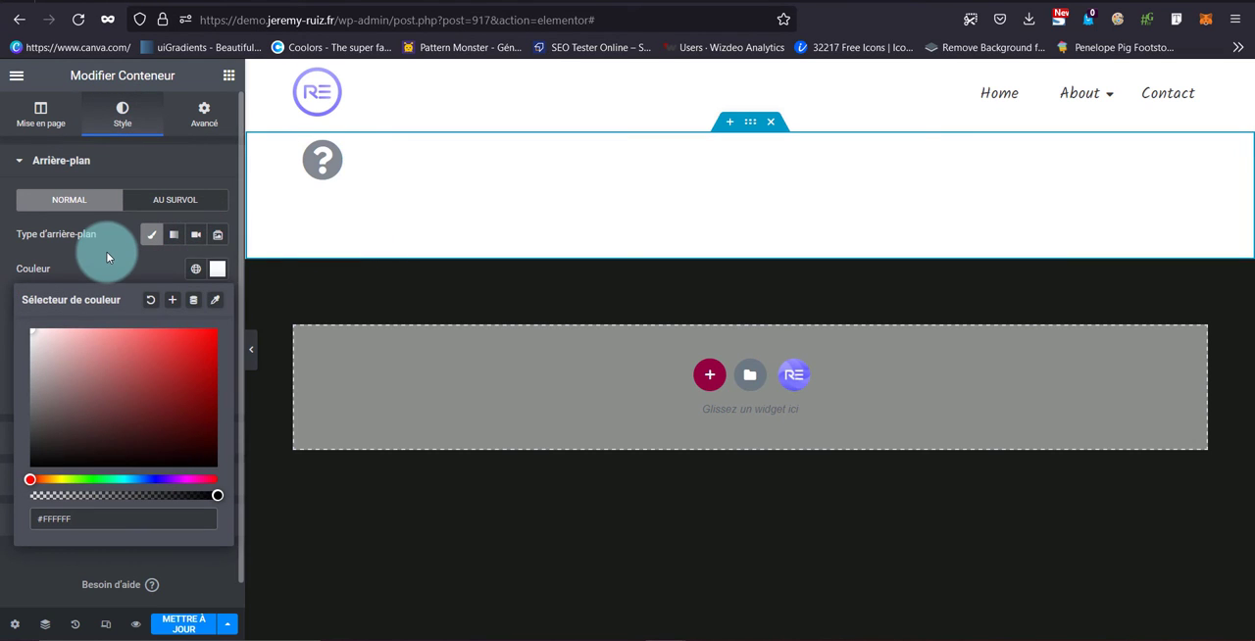
{"action": "left_click", "coordinate": [108, 257]}
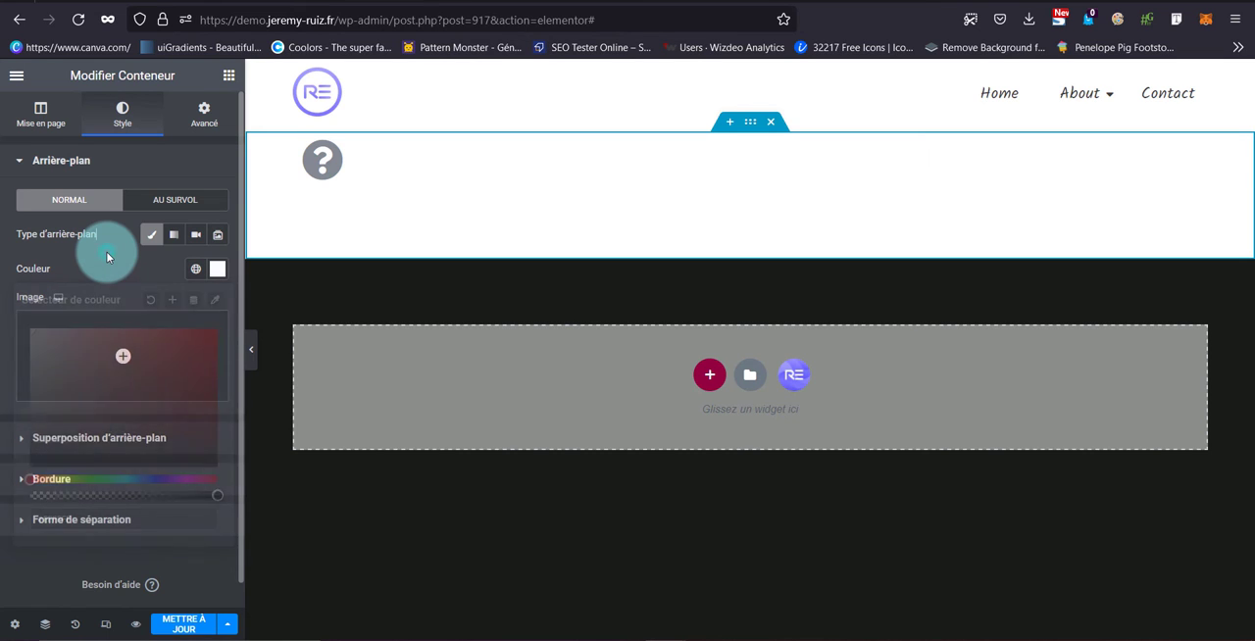
Add a solid border to the container with unlinked widths, 1 on top and 0 on the other sides
{"action": "left_click", "coordinate": [122, 479]}
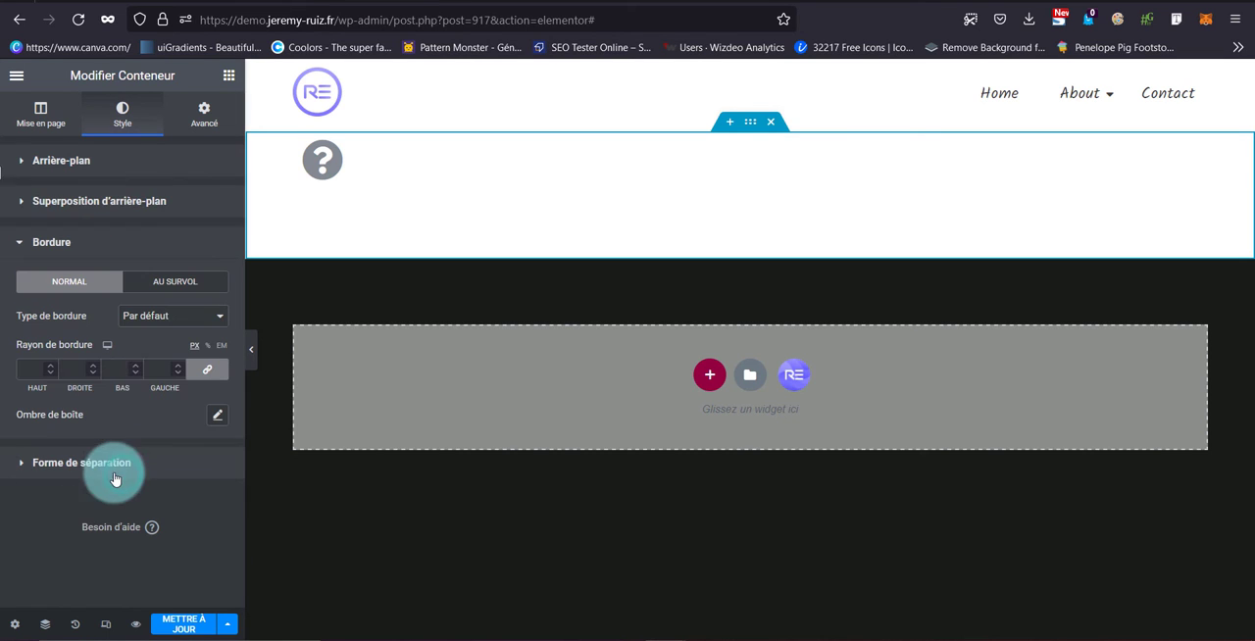
{"action": "left_click", "coordinate": [172, 315]}
{"action": "left_click", "coordinate": [149, 369]}
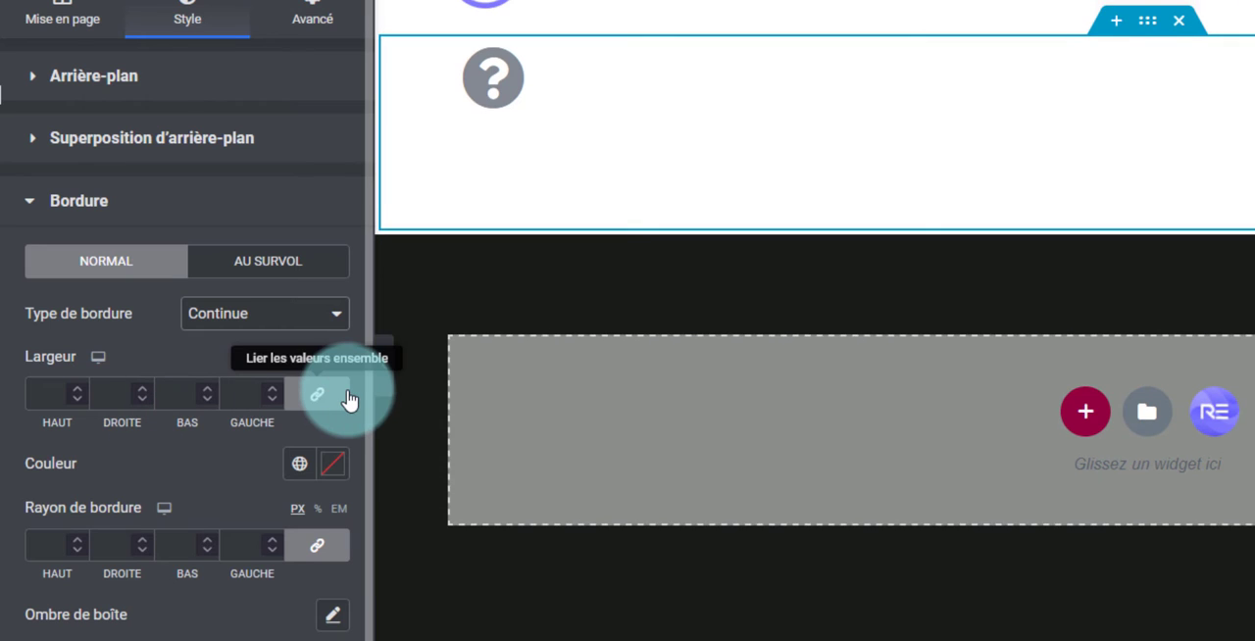
{"action": "left_click", "coordinate": [226, 369]}
{"action": "left_click", "coordinate": [80, 392]}
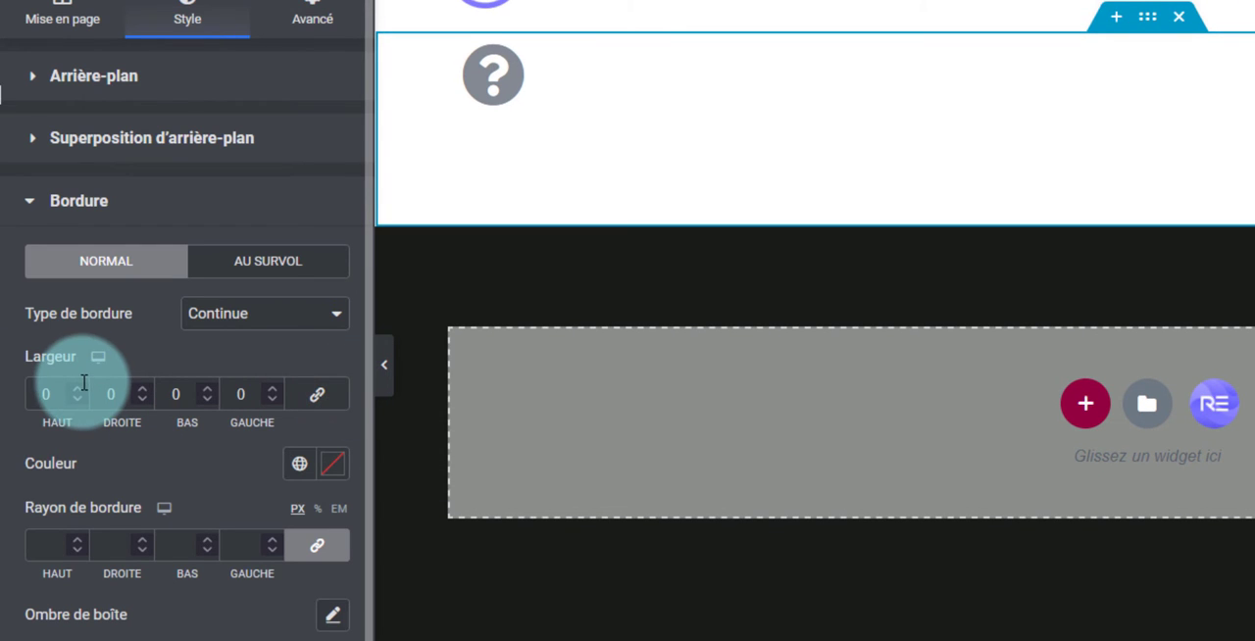
{"action": "left_click", "coordinate": [77, 389]}
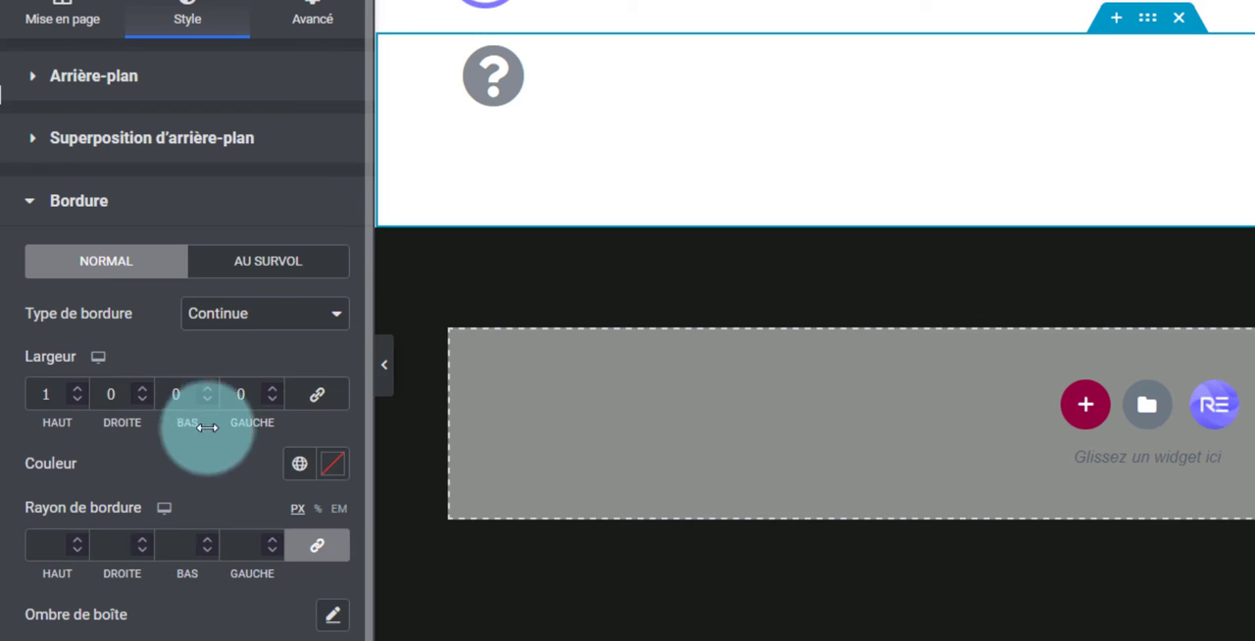
Set the container's border colour to light grey #A3A3A3
{"action": "left_click", "coordinate": [299, 464]}
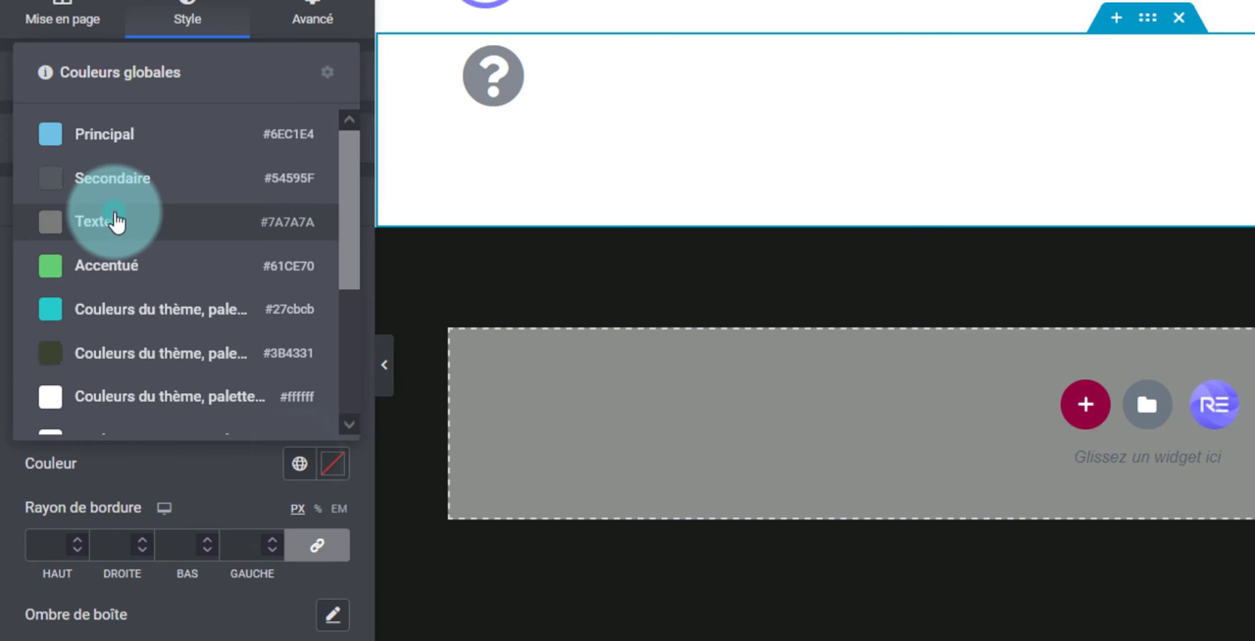
{"action": "left_click", "coordinate": [117, 221]}
{"action": "left_click", "coordinate": [333, 463]}
{"action": "left_click_drag", "start_coordinate": [45, 219], "coordinate": [45, 187]}
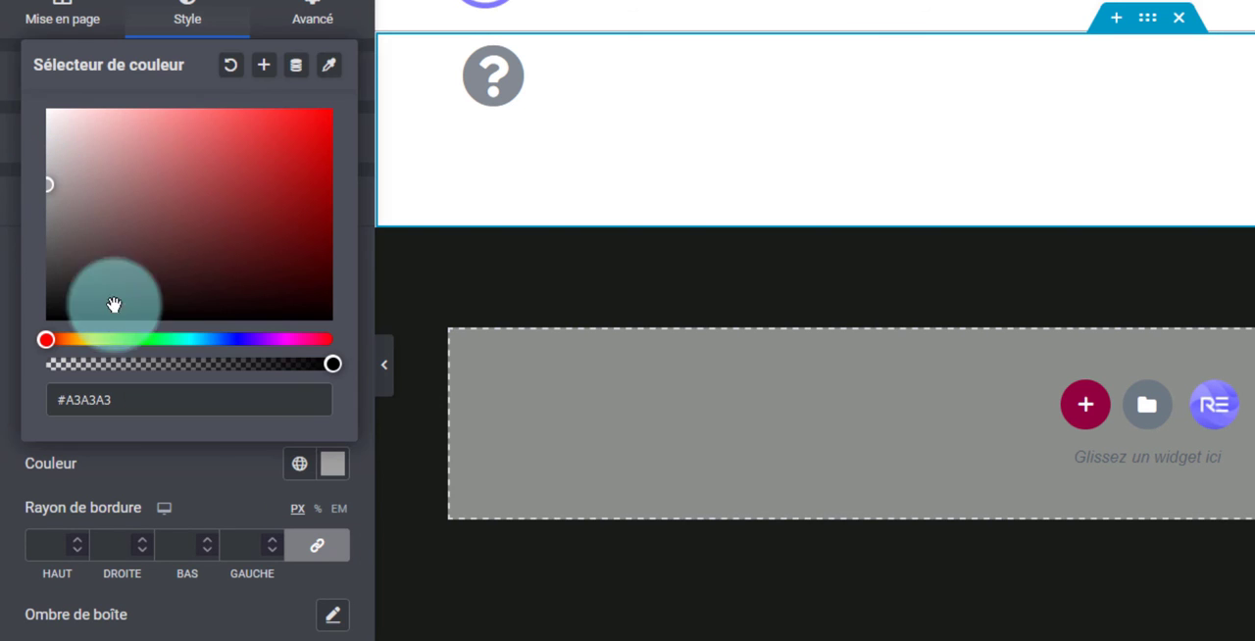
{"action": "left_click", "coordinate": [175, 477]}
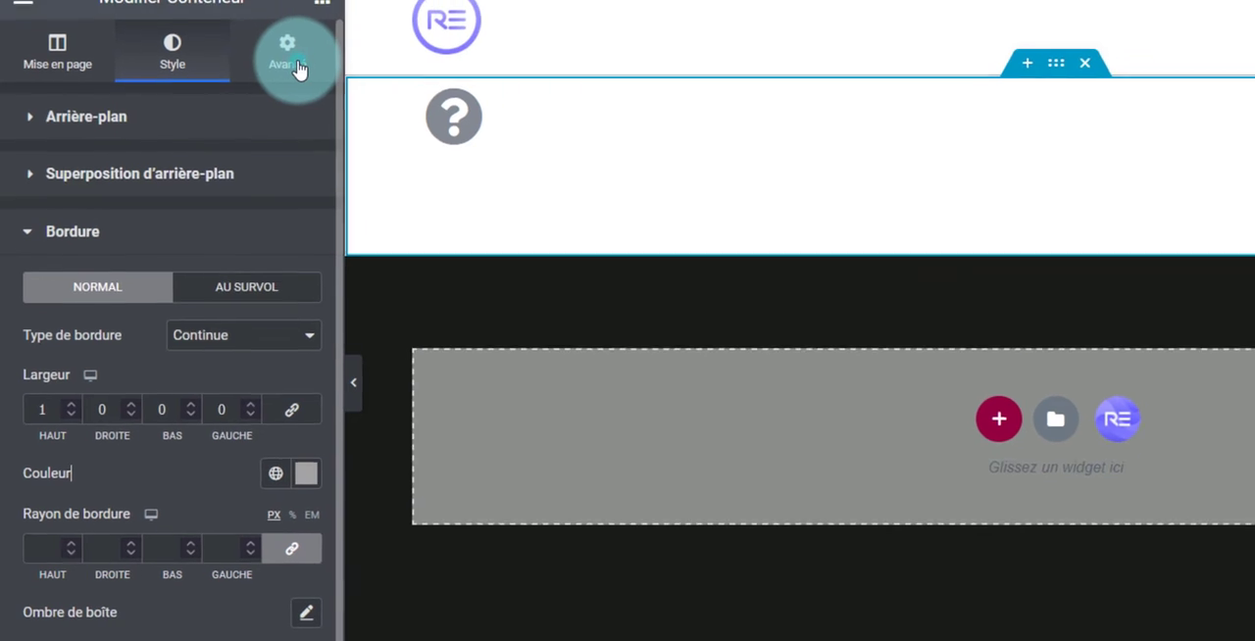
Hide the container on desktop and switch the editor to the mobile preview
{"action": "left_click", "coordinate": [294, 66]}
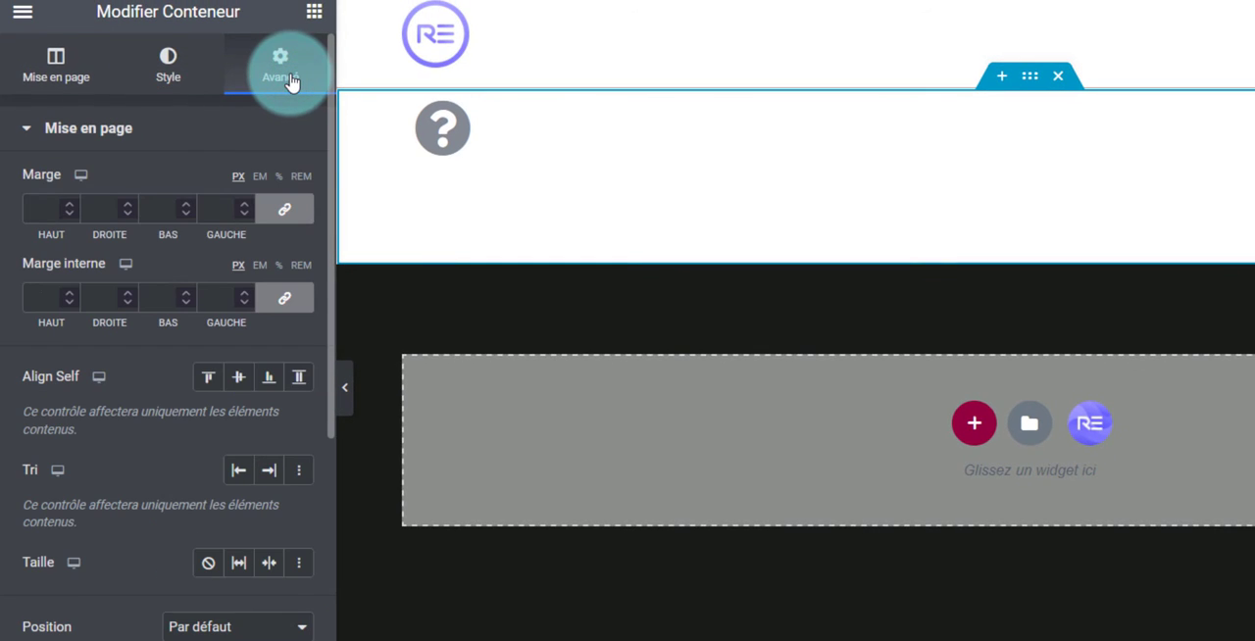
{"action": "scroll", "coordinate": [157, 392], "scroll_direction": "down", "scroll_amount": 3}
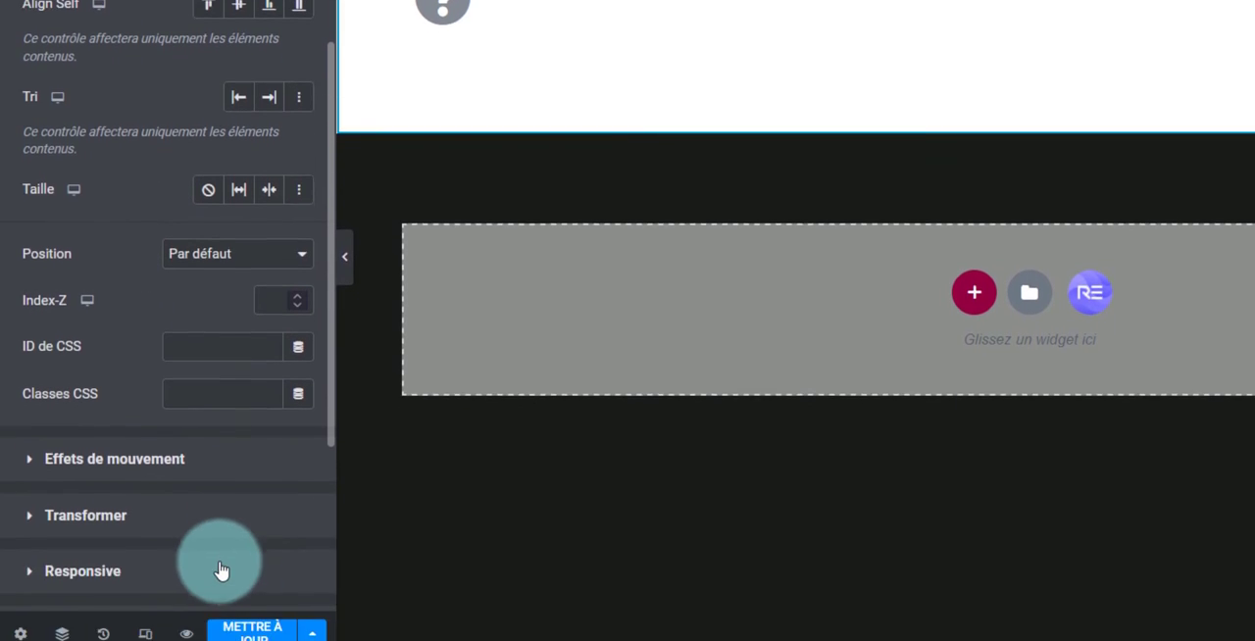
{"action": "left_click", "coordinate": [220, 564]}
{"action": "left_click", "coordinate": [294, 300]}
{"action": "left_click", "coordinate": [145, 621]}
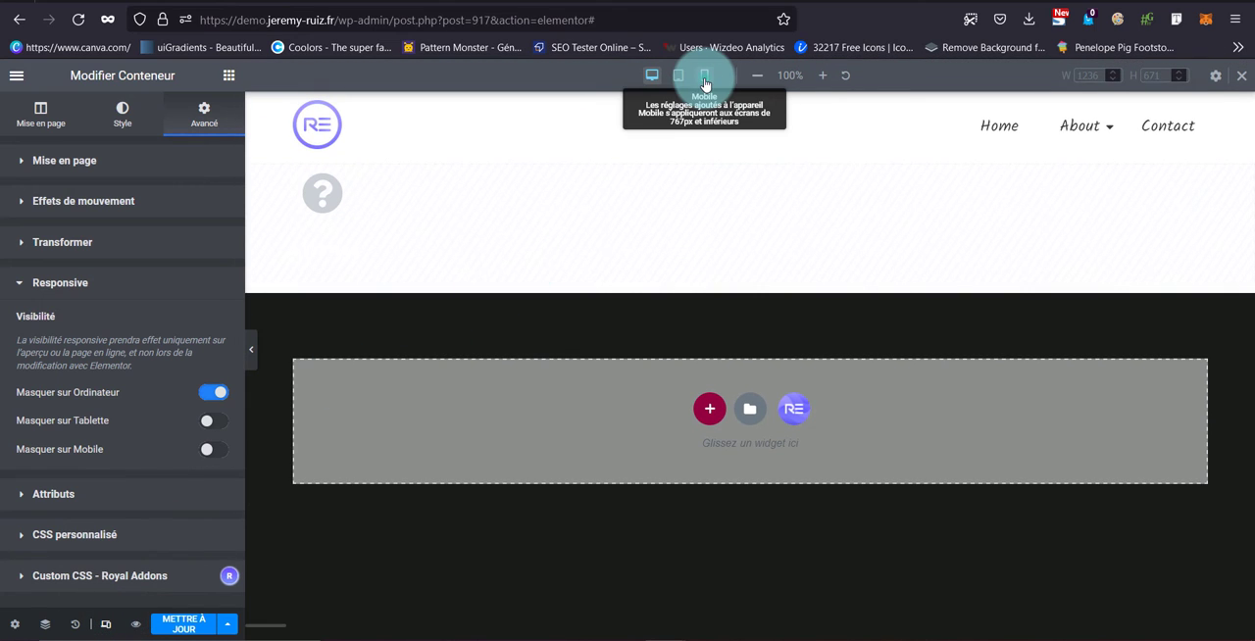
{"action": "left_click", "coordinate": [704, 84]}
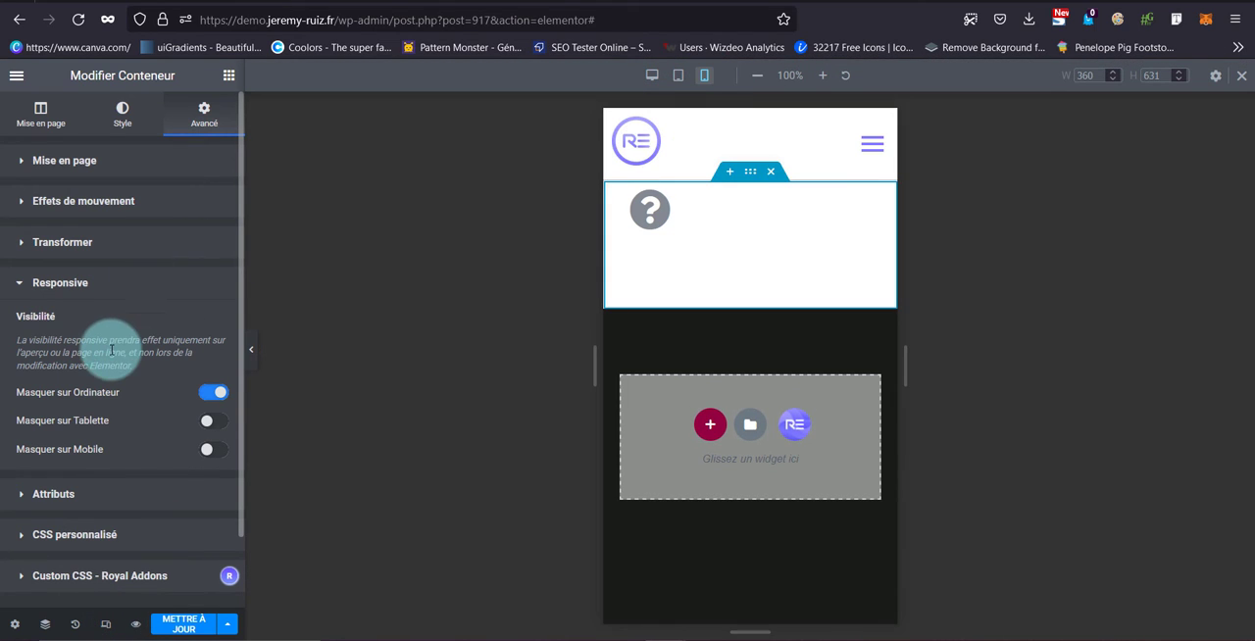
Set the container's position to fixed with bottom vertical orientation and a Z-index of 99
{"action": "left_click", "coordinate": [134, 175]}
{"action": "scroll", "coordinate": [147, 421], "scroll_direction": "down", "scroll_amount": 1}
{"action": "left_click", "coordinate": [162, 431]}
{"action": "left_click", "coordinate": [147, 488]}
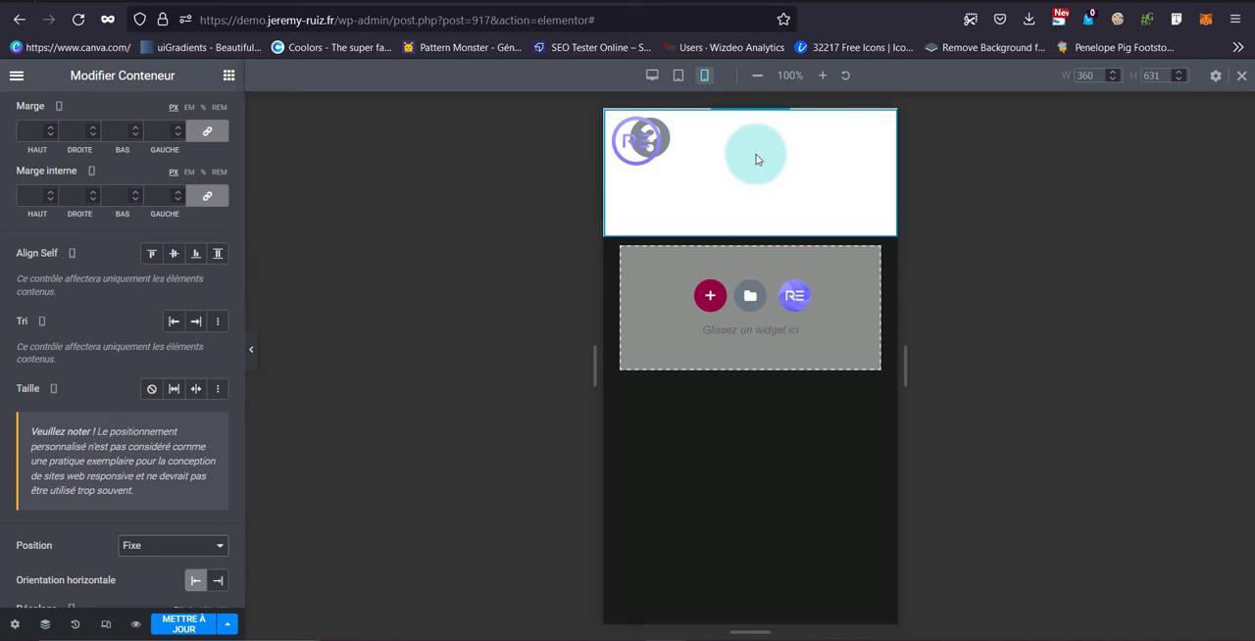
{"action": "scroll", "coordinate": [138, 410], "scroll_direction": "down", "scroll_amount": 2}
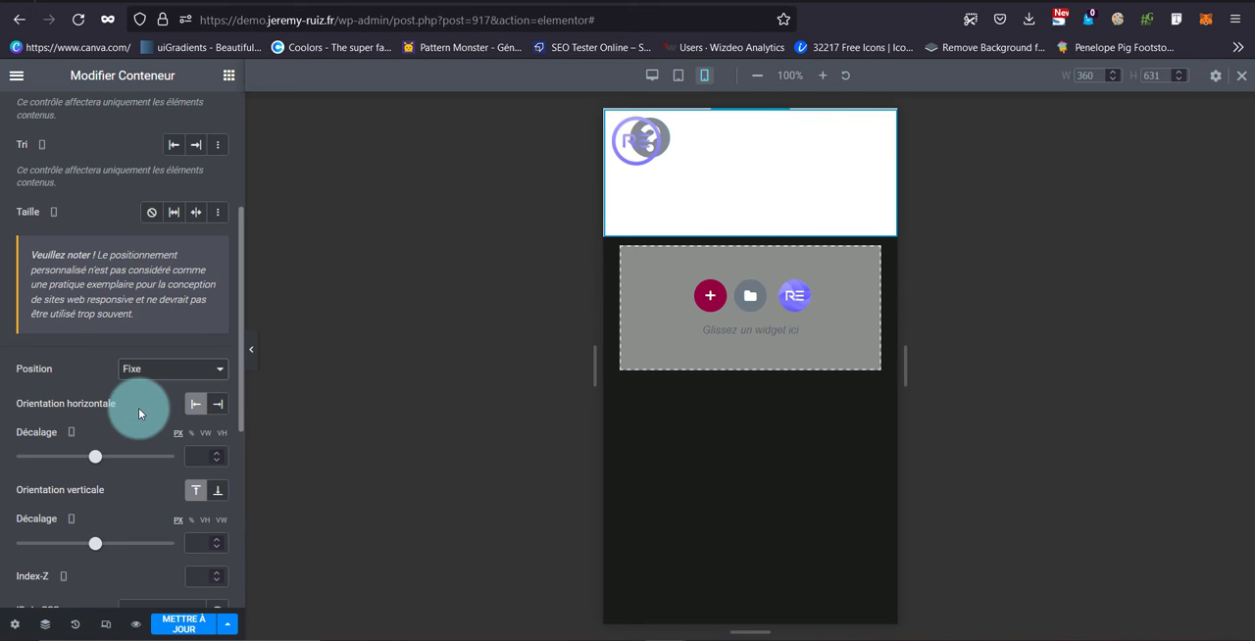
{"action": "scroll", "coordinate": [139, 408], "scroll_direction": "down", "scroll_amount": 1}
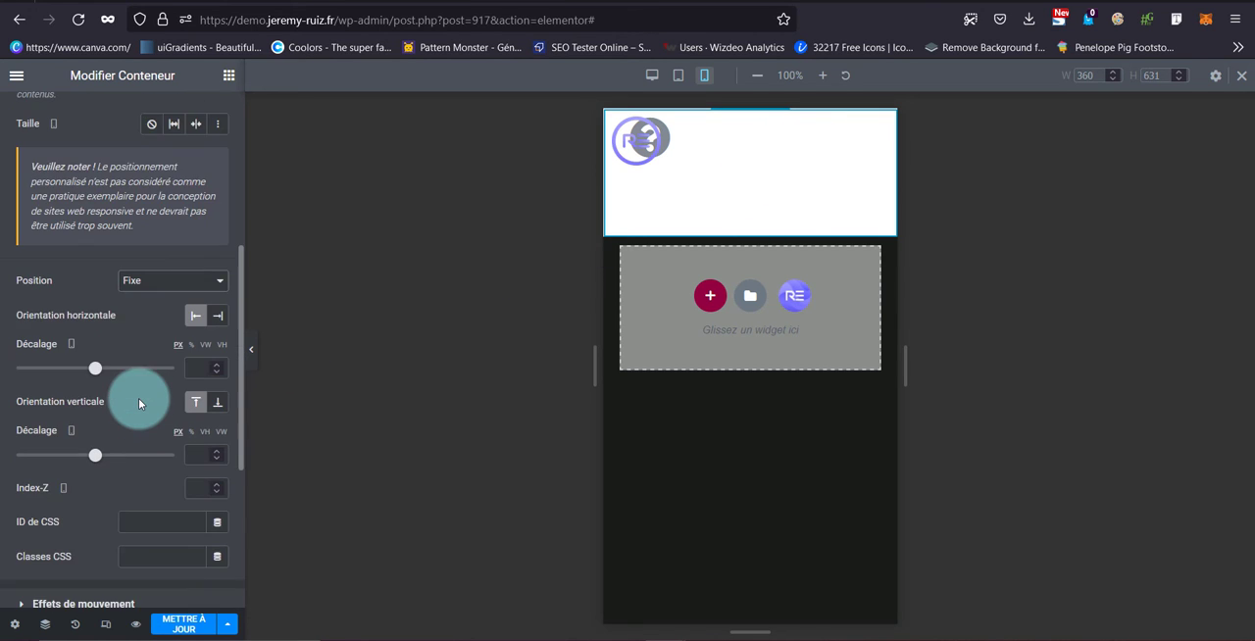
{"action": "left_click", "coordinate": [217, 403]}
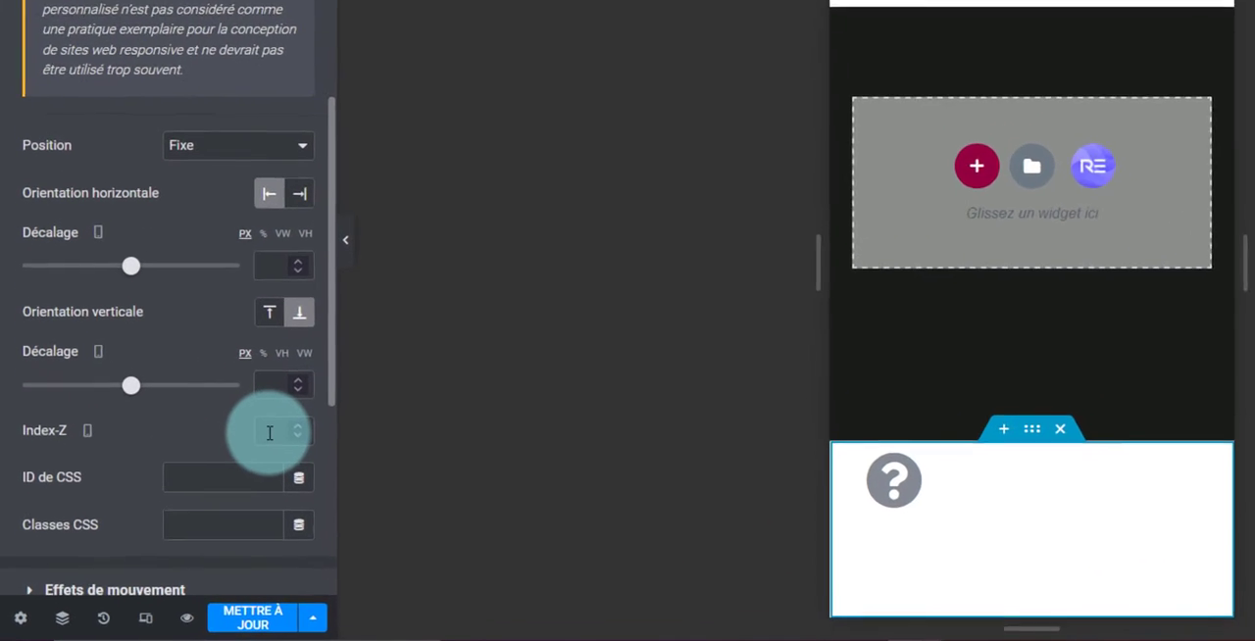
{"action": "left_click", "coordinate": [196, 489]}
{"action": "type", "text": "99"}
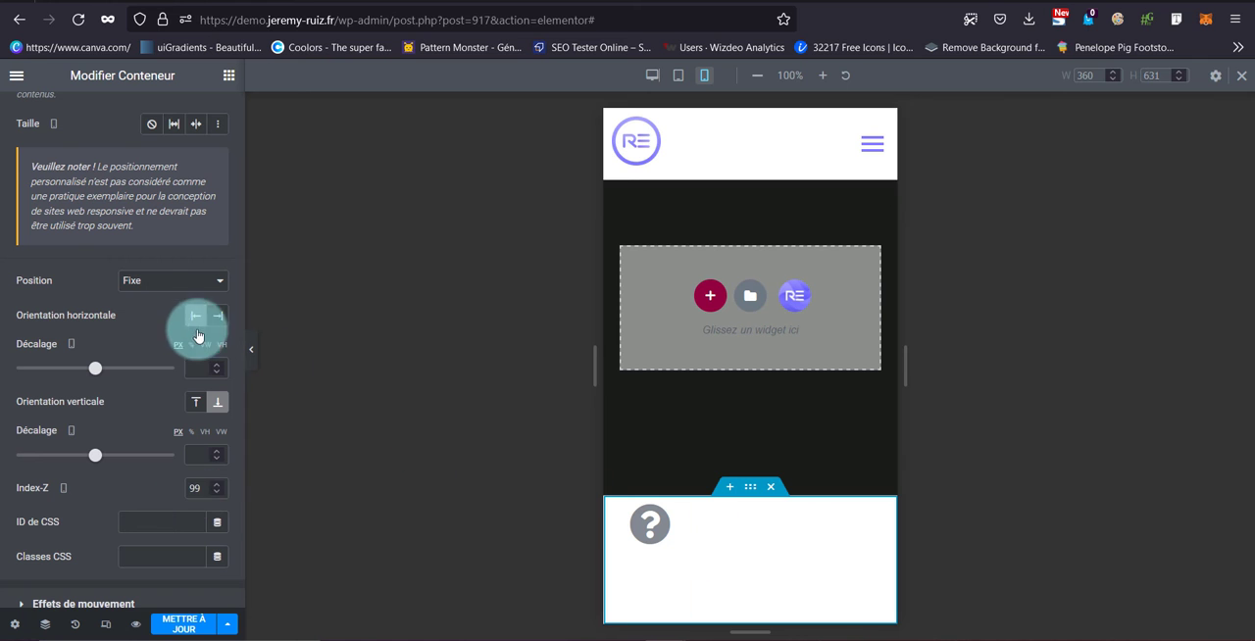
Justify the container's content to the centre for mobile and set its items to no wrap
{"action": "scroll", "coordinate": [167, 274], "scroll_direction": "up", "scroll_amount": 3}
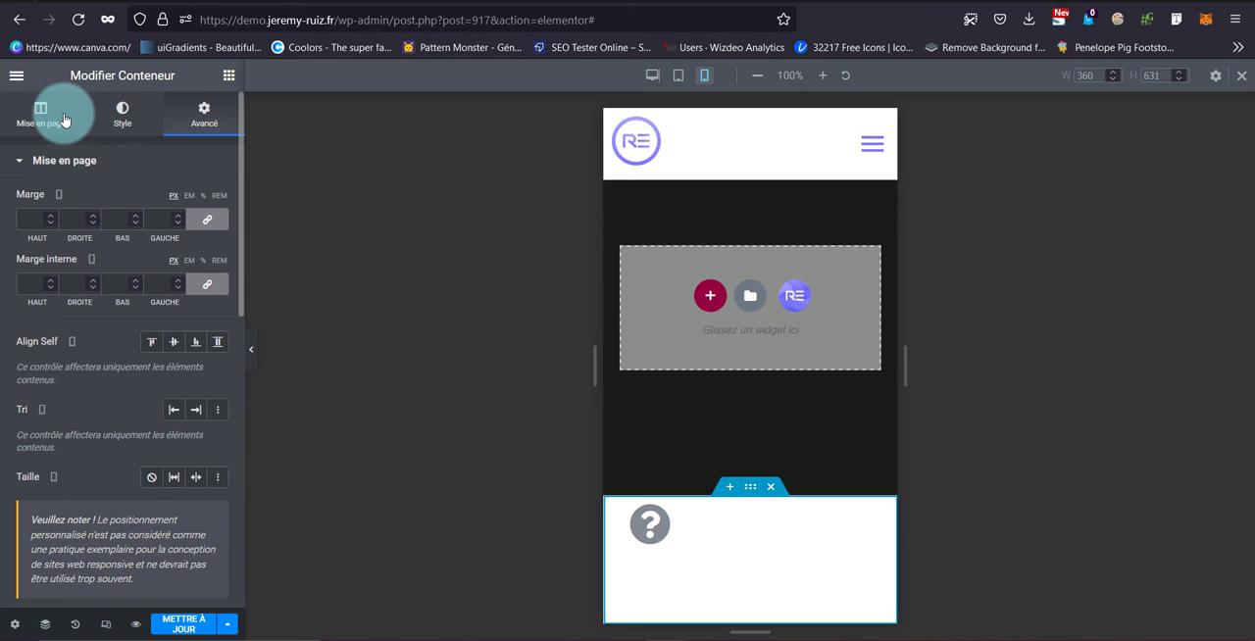
{"action": "left_click", "coordinate": [63, 119]}
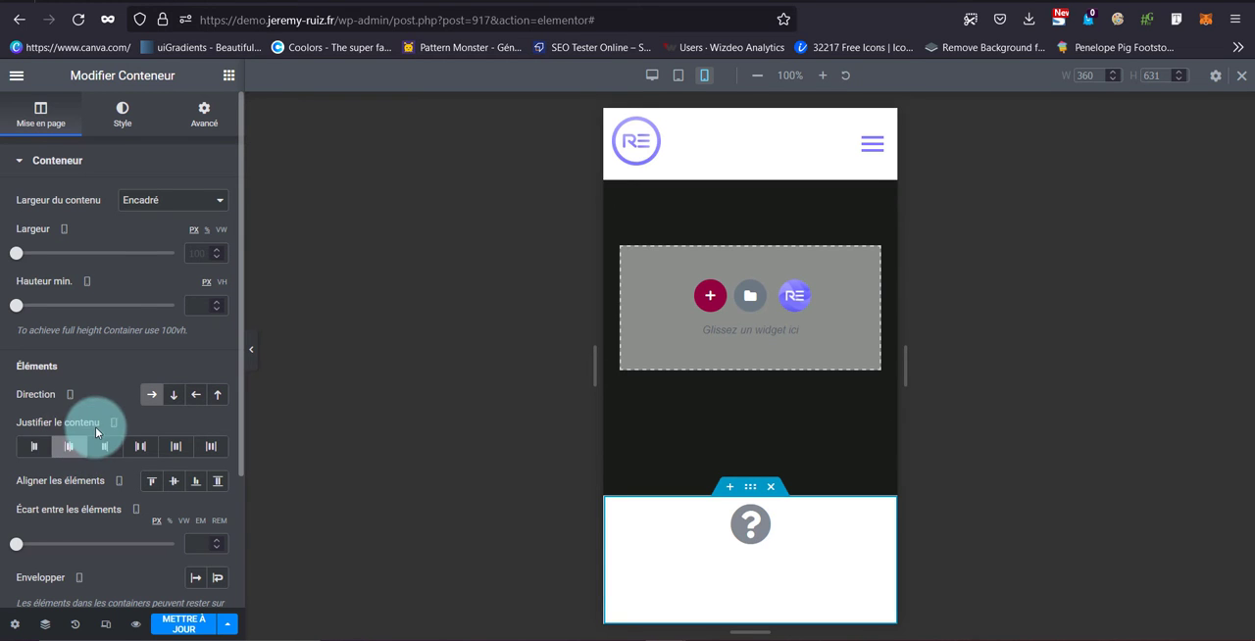
{"action": "scroll", "coordinate": [95, 426], "scroll_direction": "down", "scroll_amount": 1}
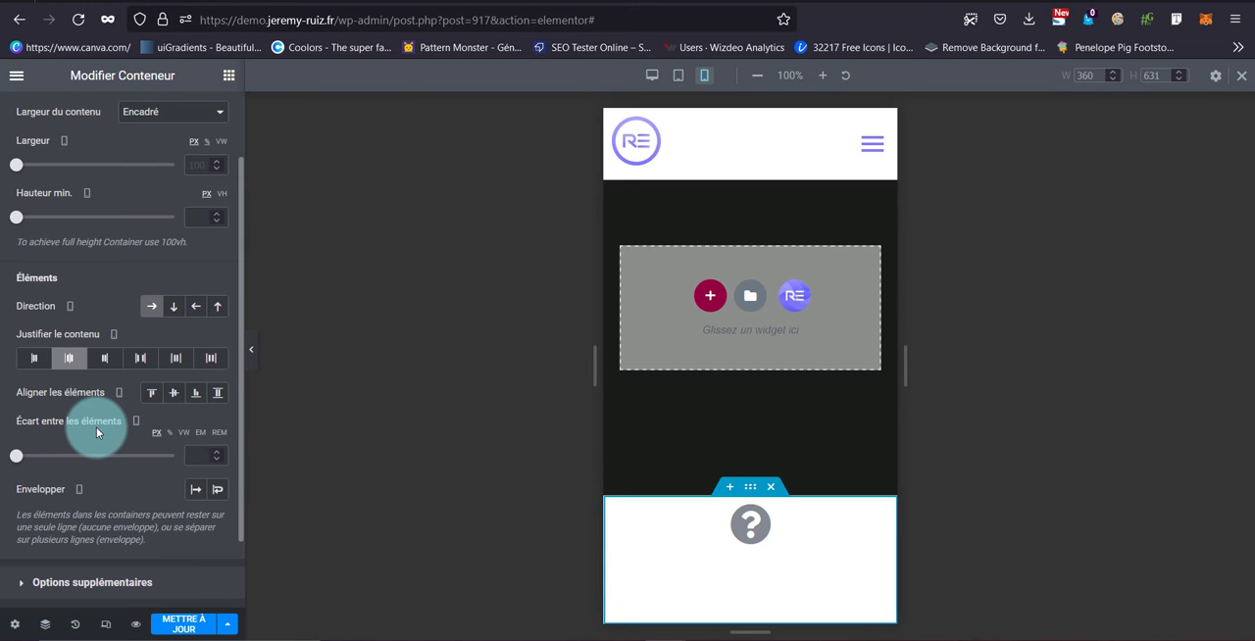
{"action": "left_click", "coordinate": [197, 489]}
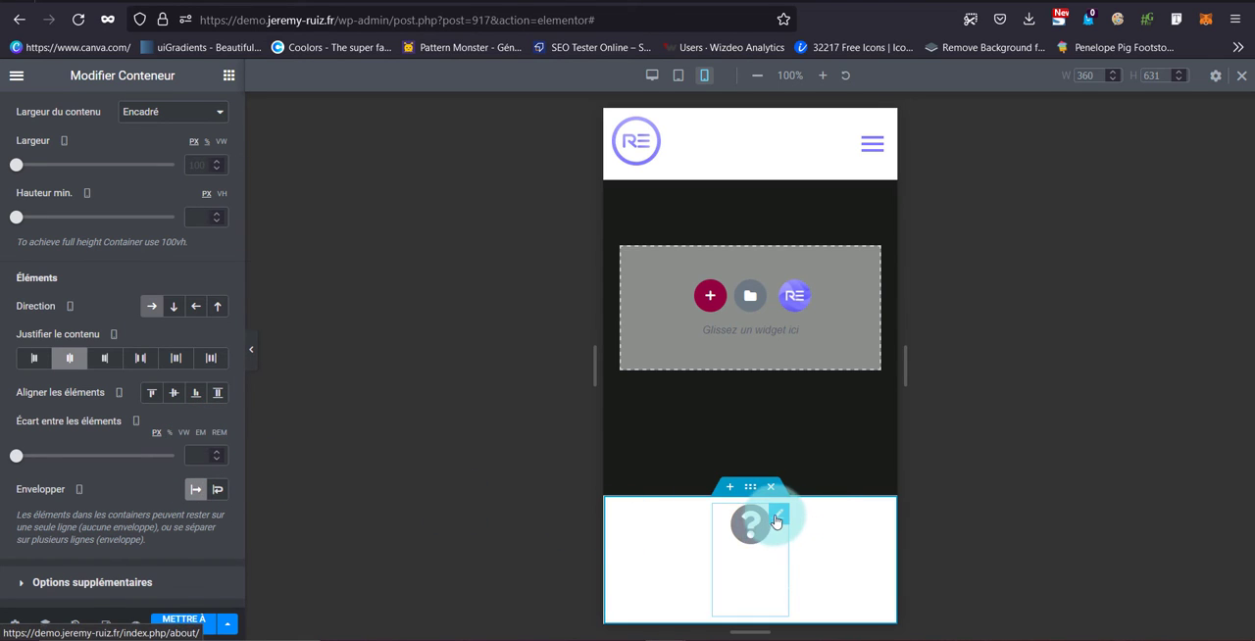
Change the About icon box's primary icon colour to turquoise
{"action": "left_click", "coordinate": [776, 520]}
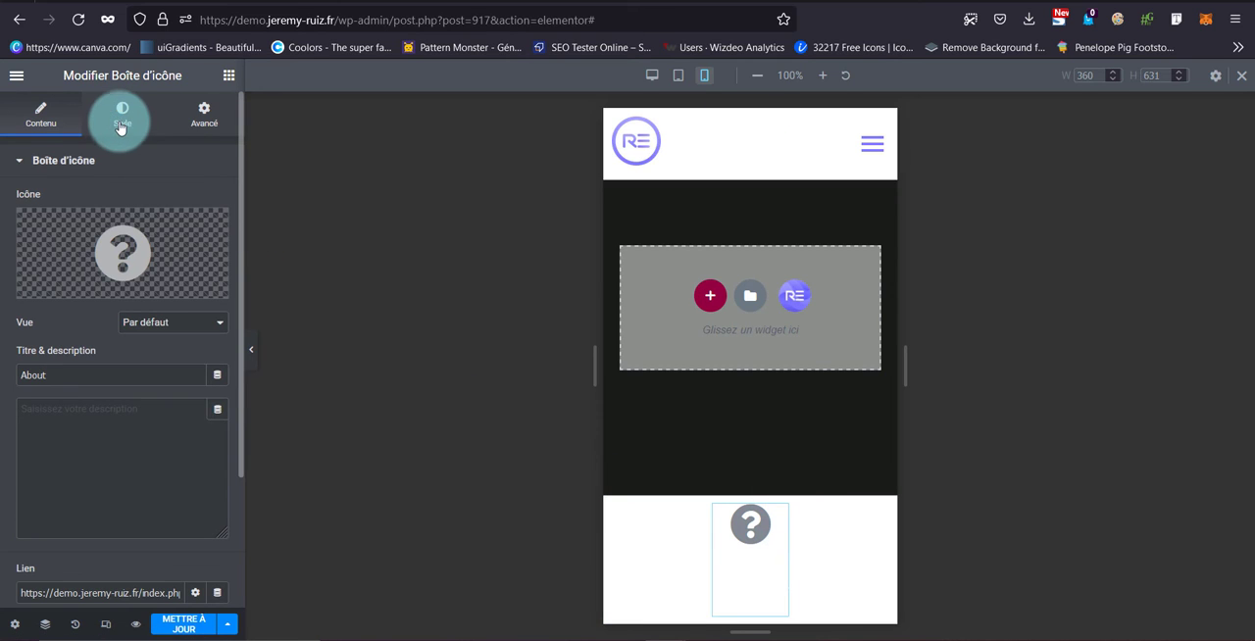
{"action": "left_click", "coordinate": [121, 128]}
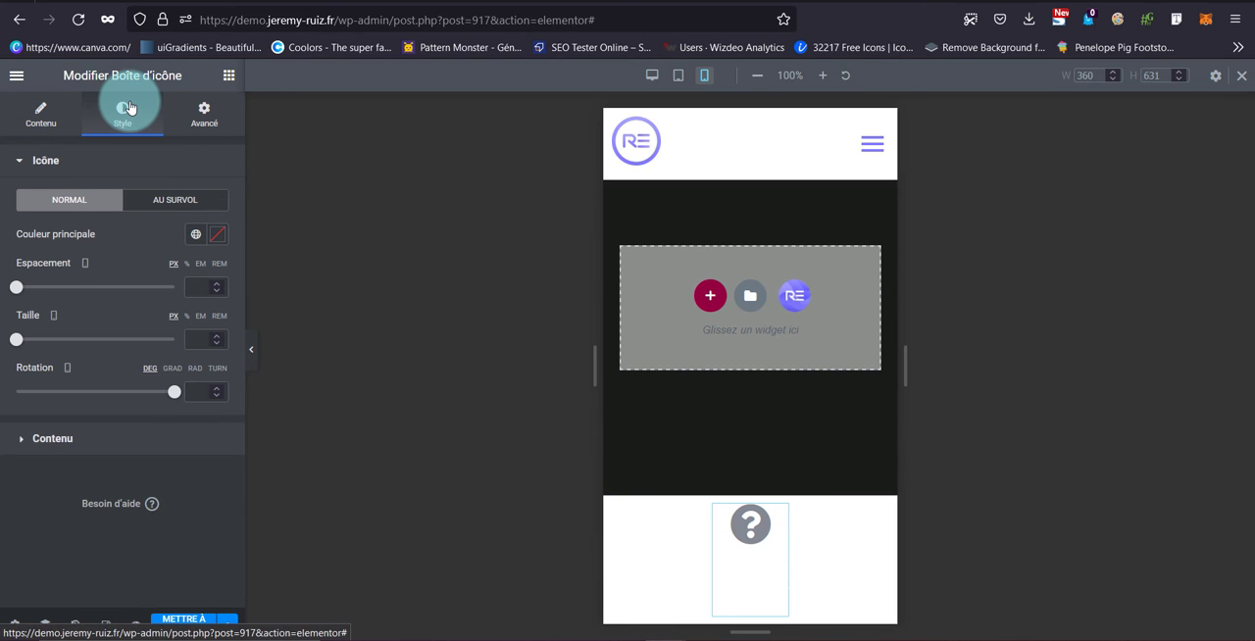
{"action": "left_click", "coordinate": [196, 237]}
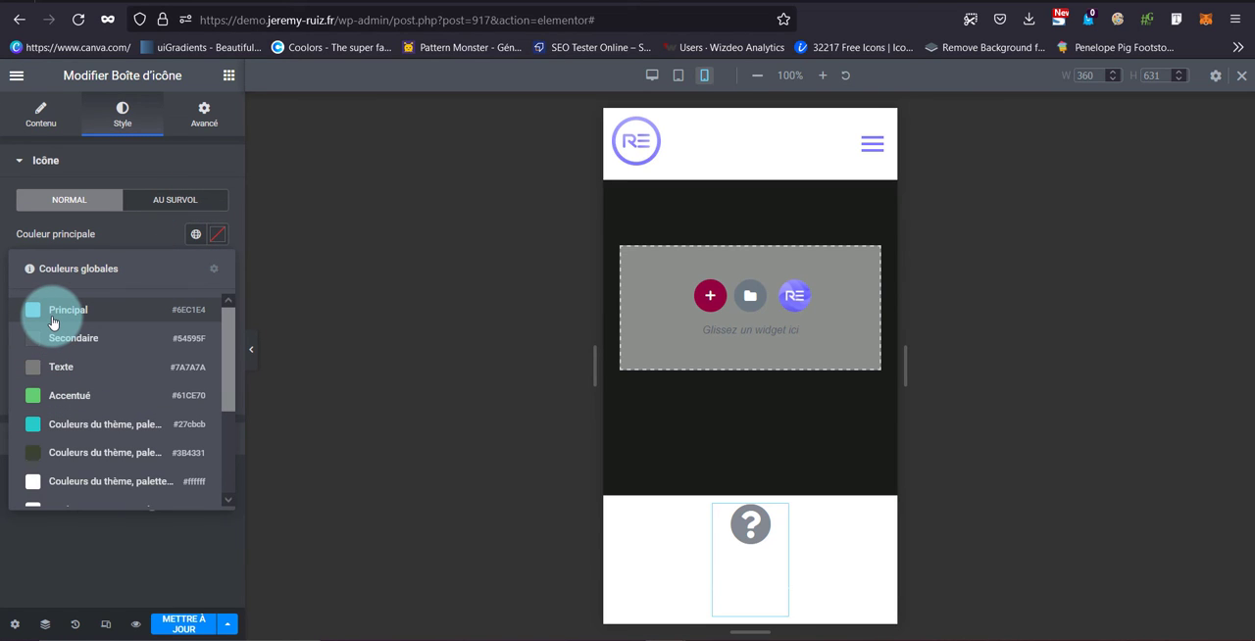
{"action": "left_click", "coordinate": [52, 323]}
{"action": "left_click", "coordinate": [218, 234]}
{"action": "left_click", "coordinate": [115, 409]}
{"action": "left_click", "coordinate": [218, 234]}
Set the icon's spacing to 0 px and its size to 1.5 em
{"action": "left_click", "coordinate": [205, 287]}
{"action": "type", "text": "0"}
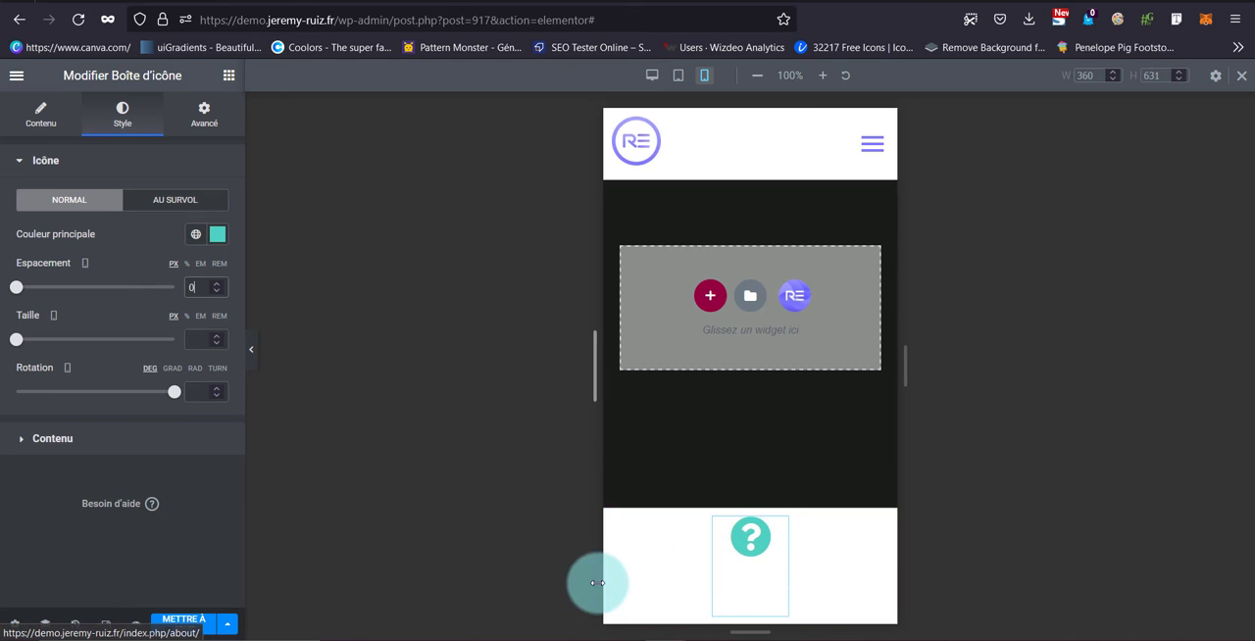
{"action": "left_click", "coordinate": [200, 316]}
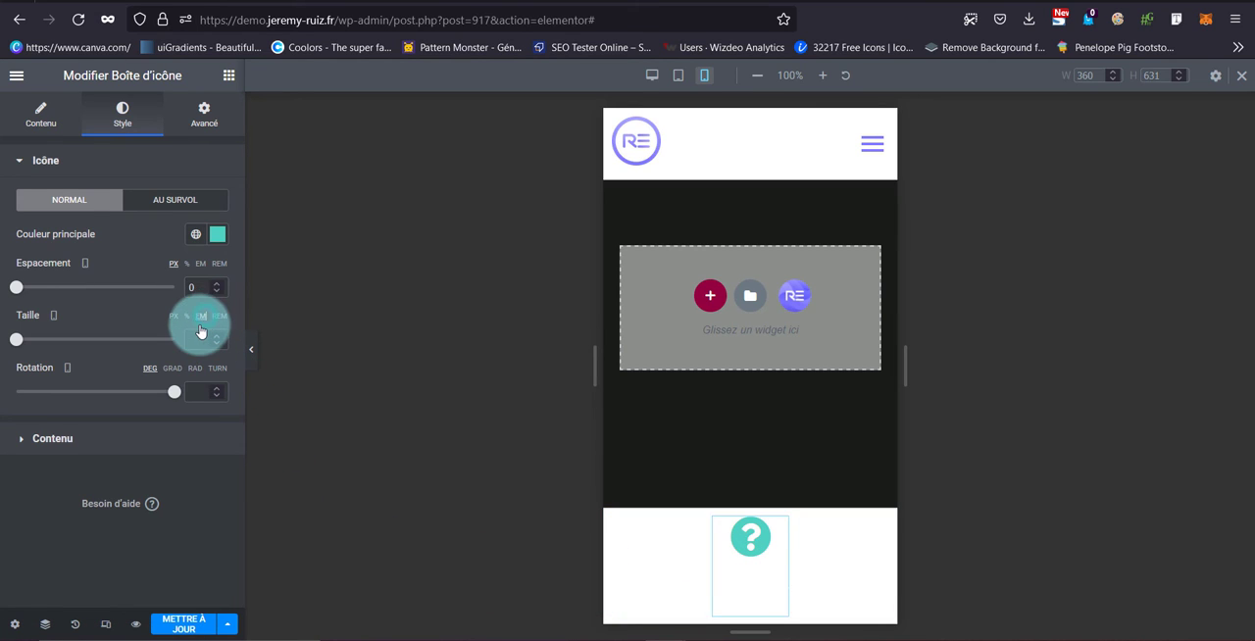
{"action": "left_click", "coordinate": [196, 339]}
{"action": "type", "text": "1"}
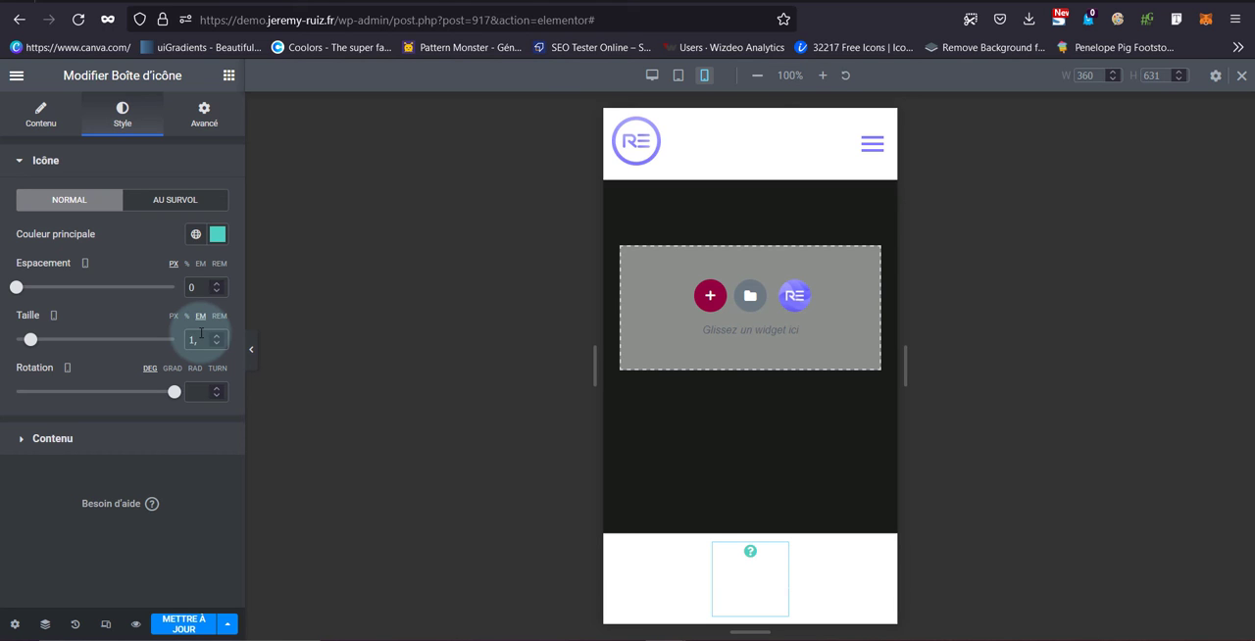
{"action": "type", "text": ",5"}
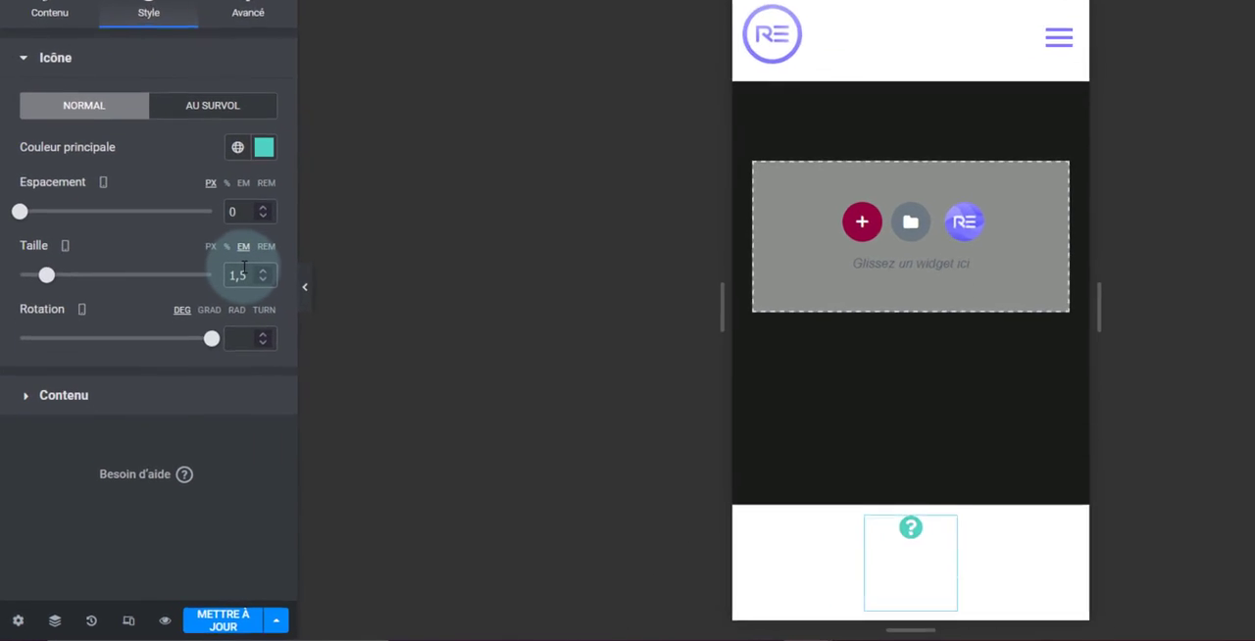
Set the icon's size to 1.6 em and the About title's colour to #4FD2C0
{"action": "left_click", "coordinate": [290, 231]}
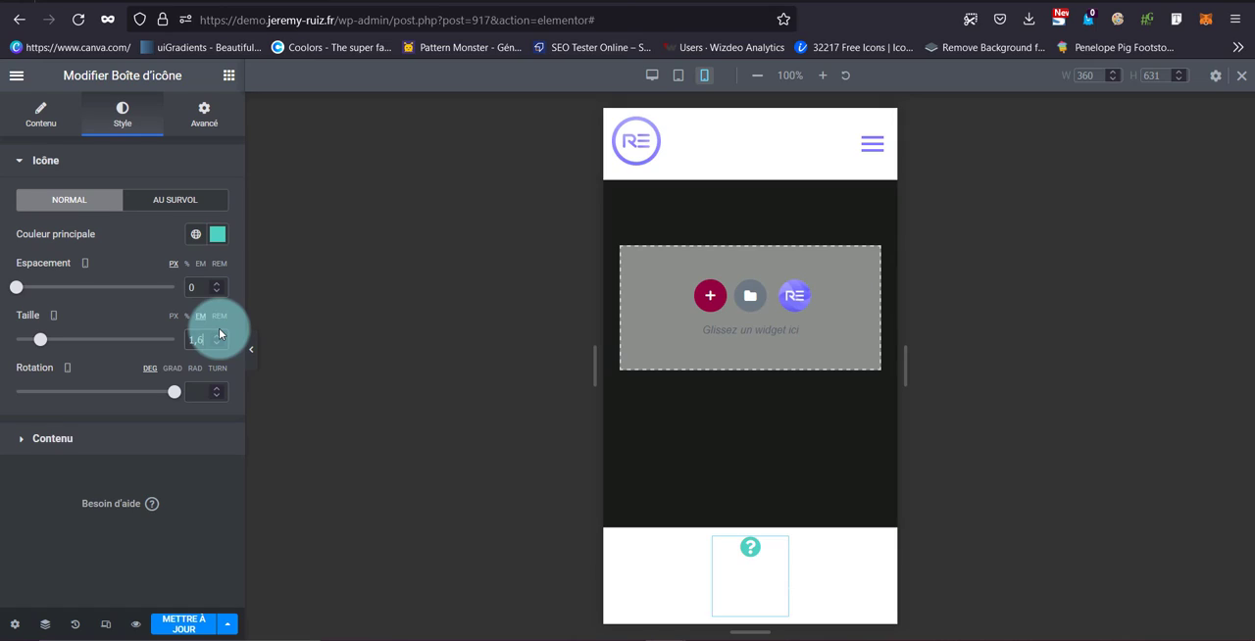
{"action": "left_click", "coordinate": [162, 436]}
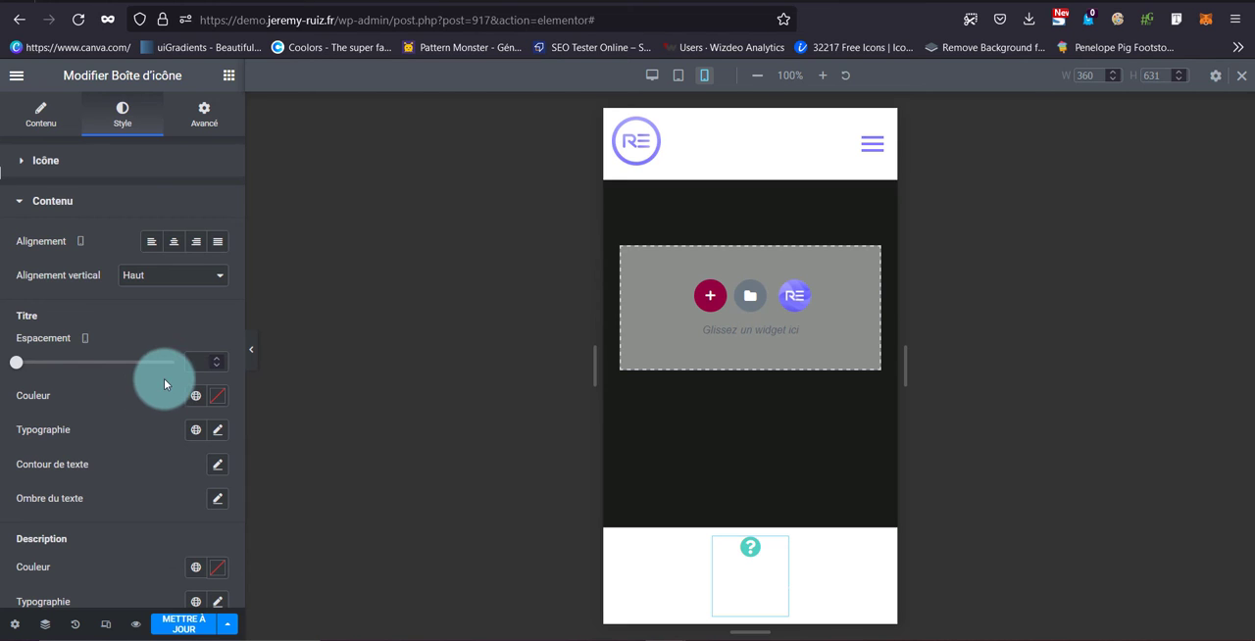
{"action": "left_click", "coordinate": [195, 395]}
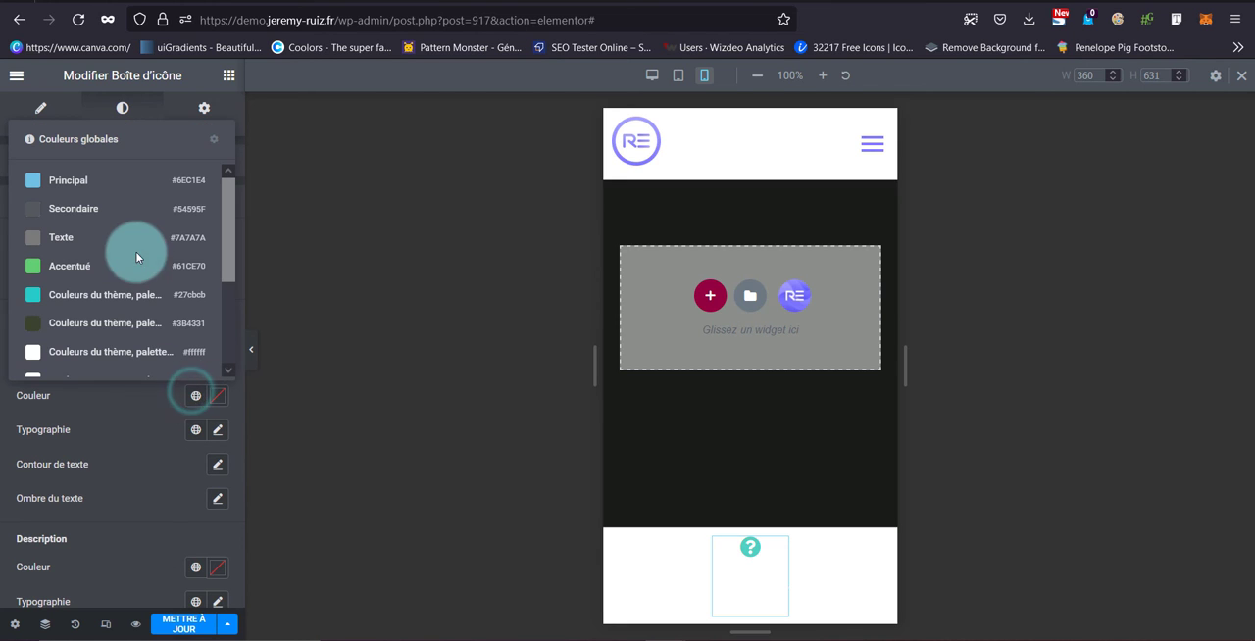
{"action": "left_click", "coordinate": [218, 397]}
{"action": "type", "text": "#4FD2C0"}
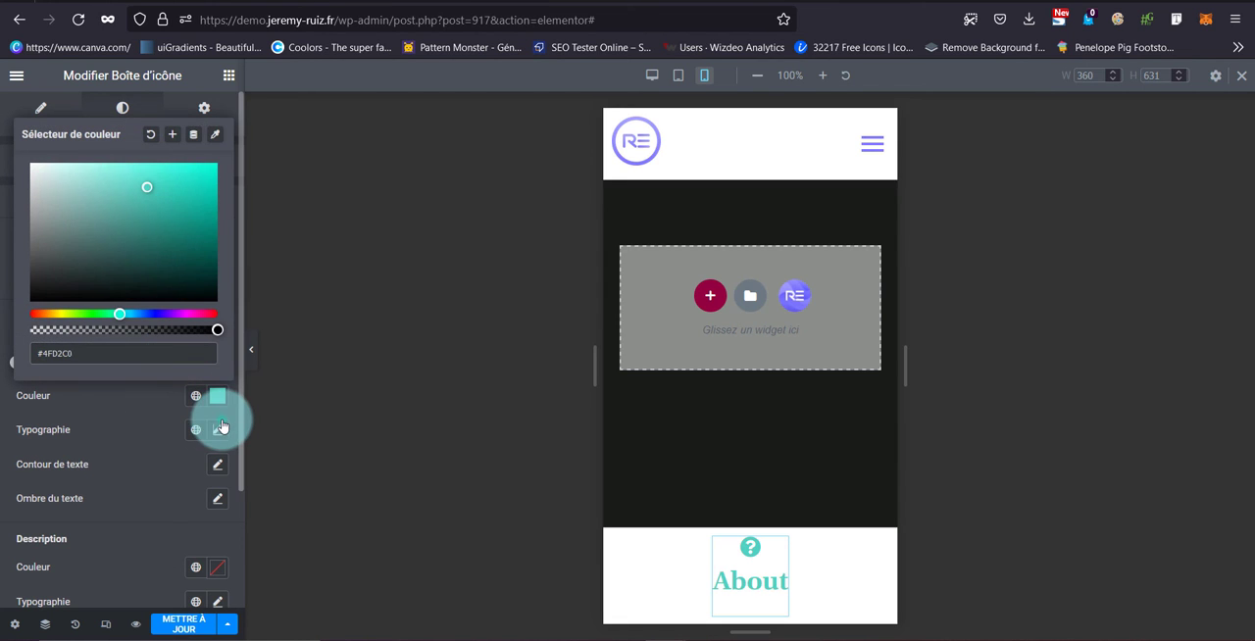
Set the About title's typography to the Roboto family at a size of 0.9 em
{"action": "left_click", "coordinate": [218, 430]}
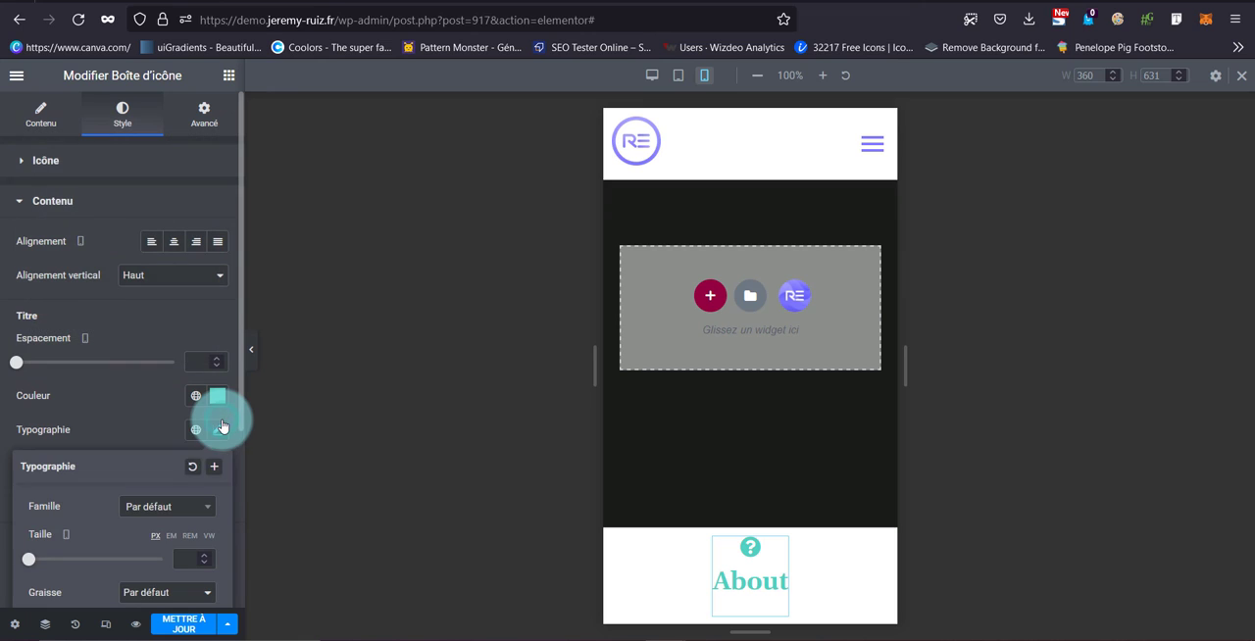
{"action": "left_click", "coordinate": [175, 504]}
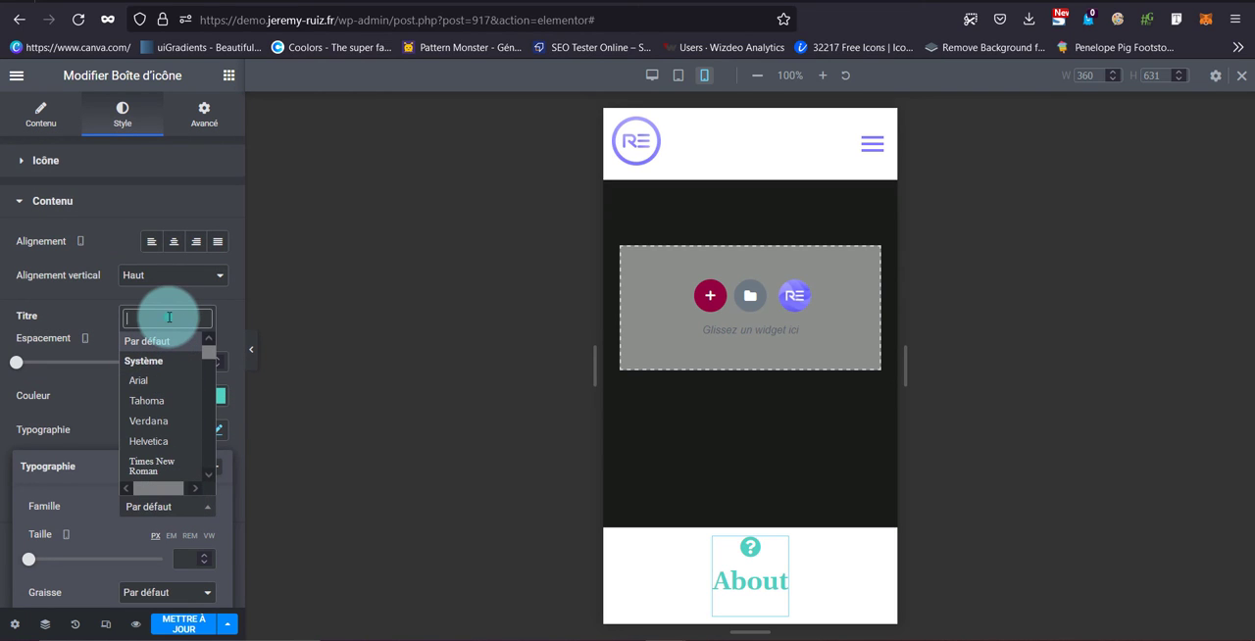
{"action": "type", "text": "robo"}
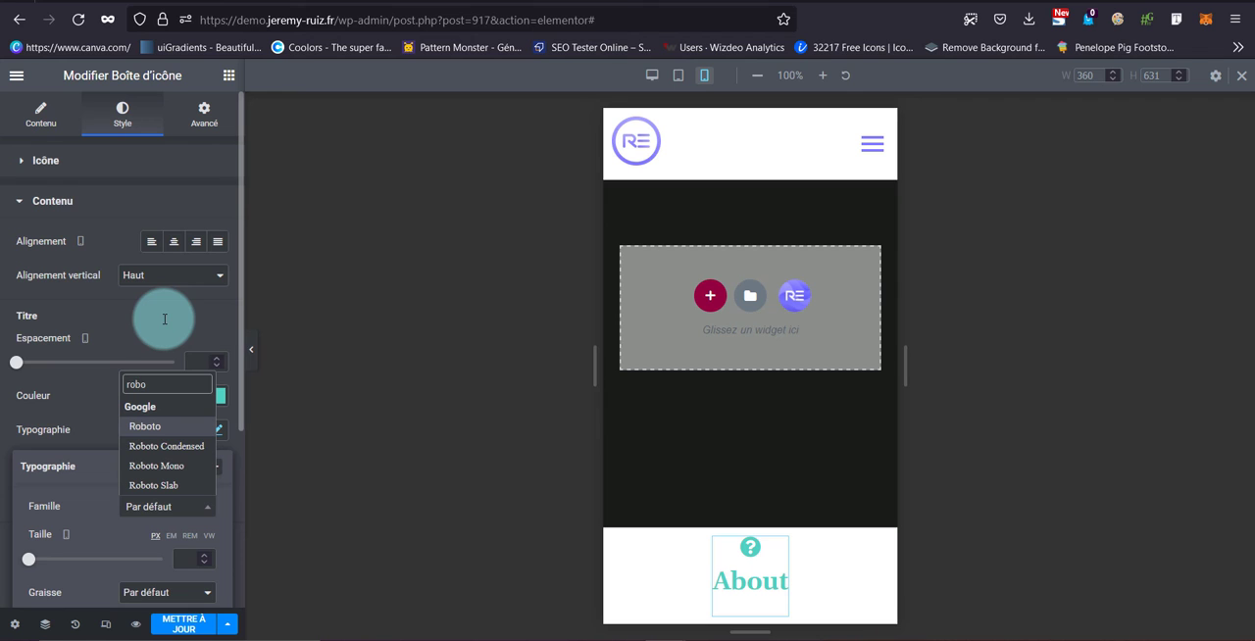
{"action": "left_click", "coordinate": [179, 428]}
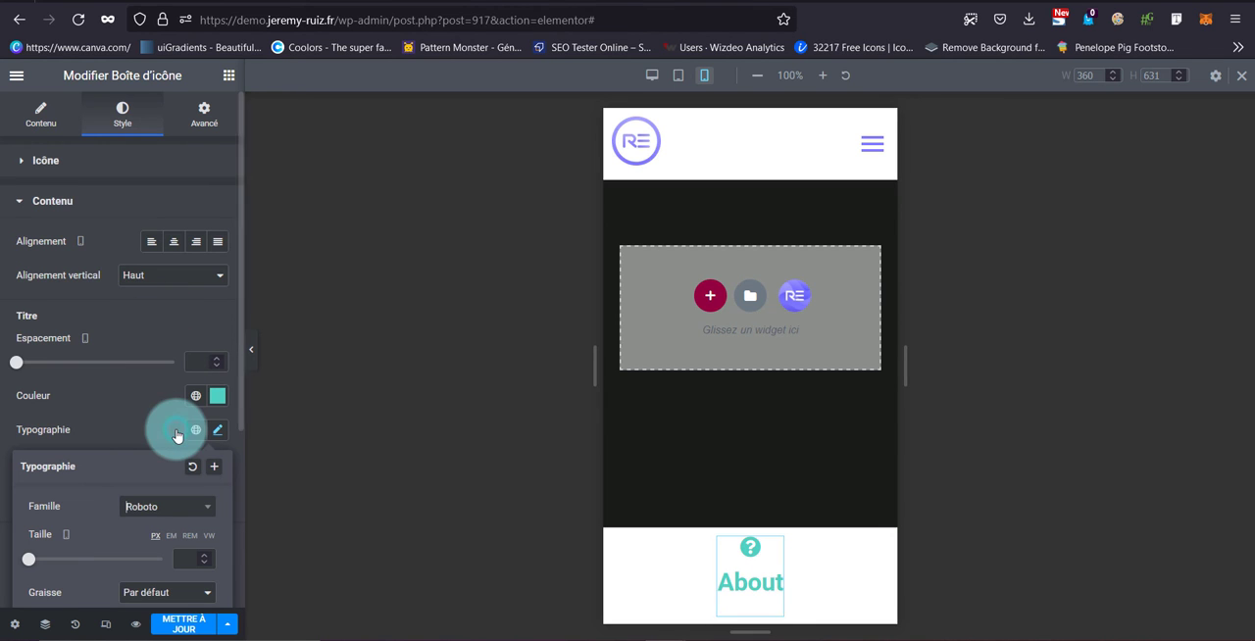
{"action": "left_click", "coordinate": [171, 535]}
{"action": "left_click", "coordinate": [182, 558]}
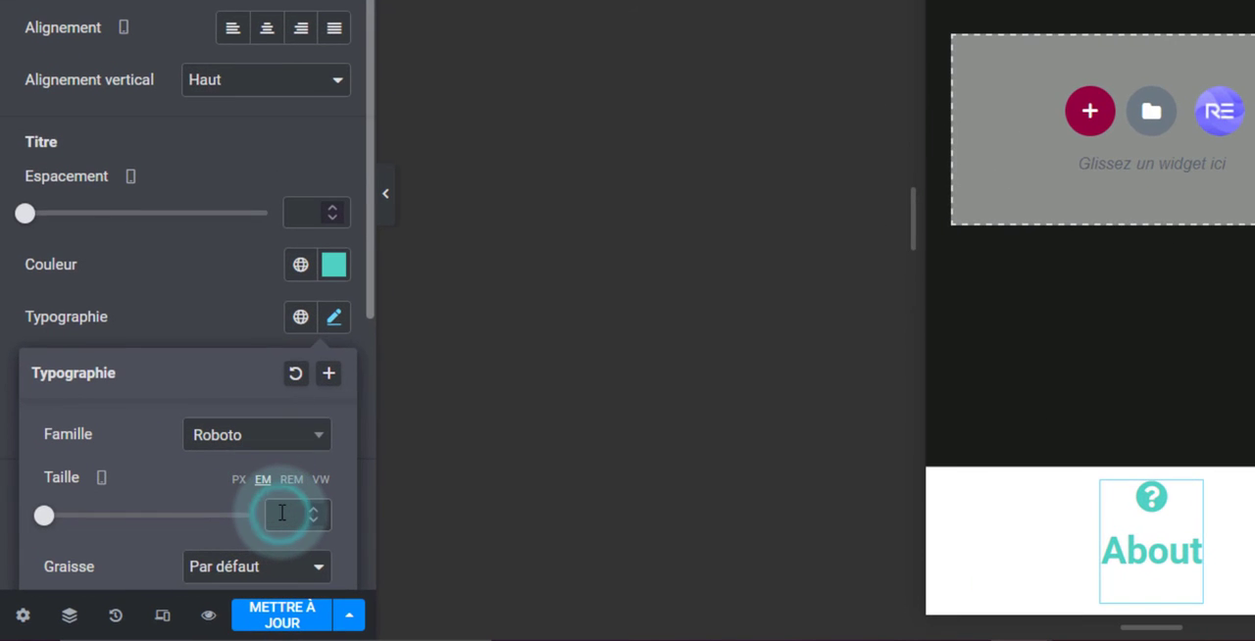
{"action": "type", "text": "1"}
{"action": "key", "text": "BackSpace"}
{"action": "type", "text": "0"}
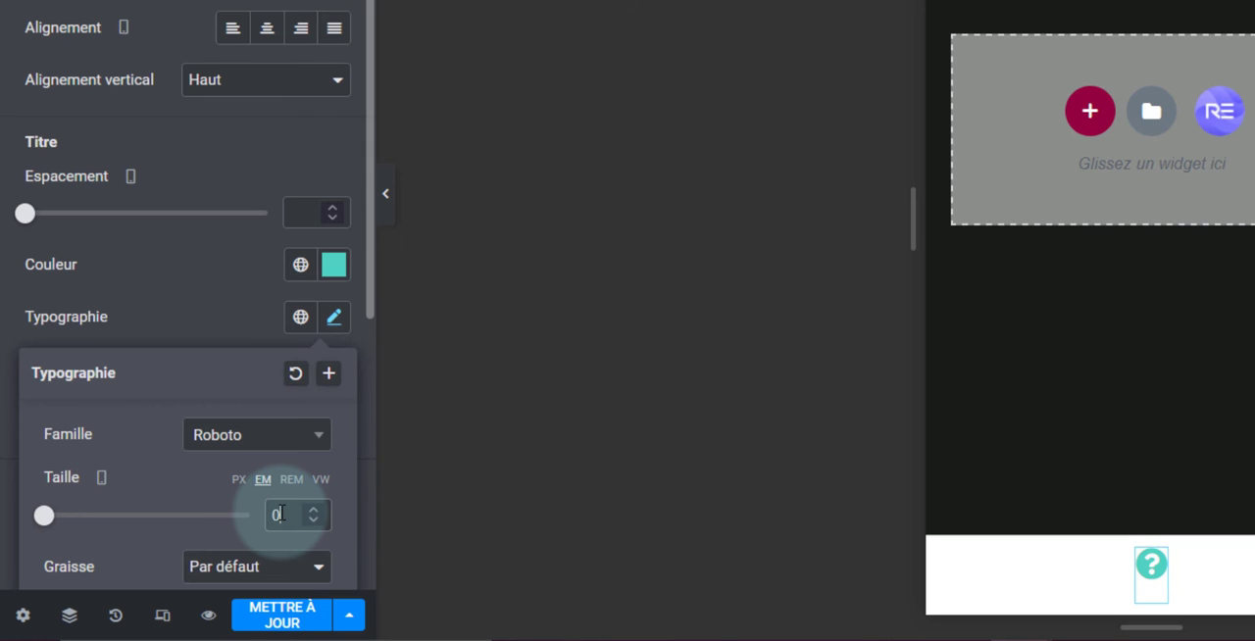
{"action": "type", "text": ",9"}
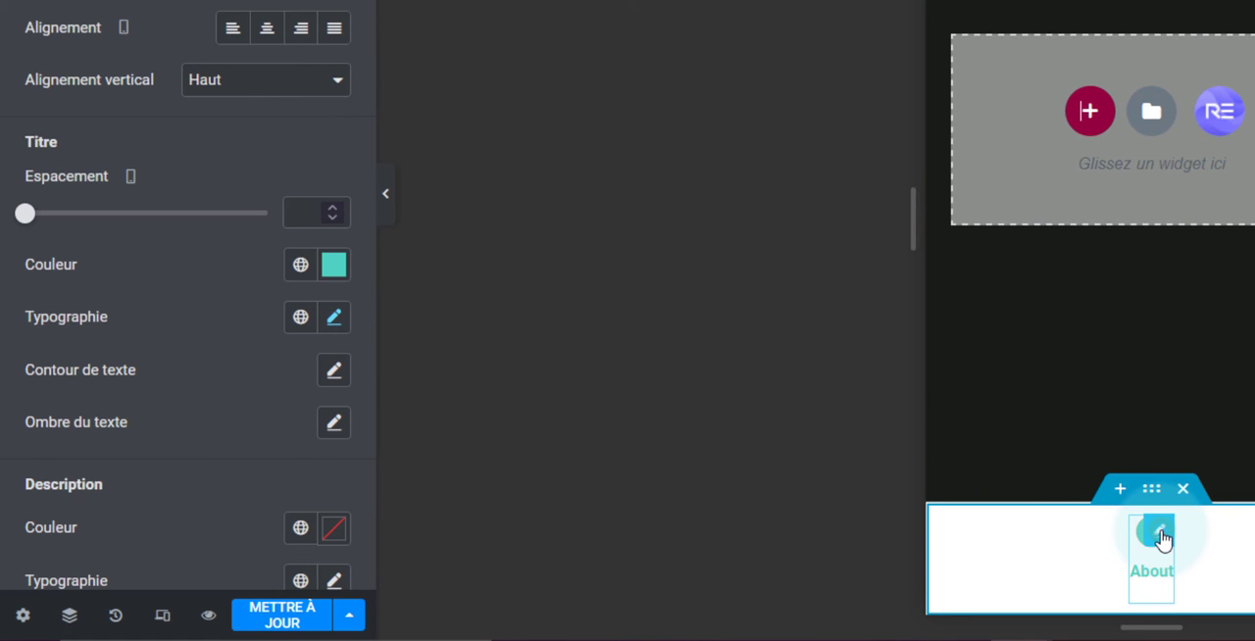
Duplicate the About icon box twice within the bottom menu container
{"action": "left_click", "coordinate": [1161, 536]}
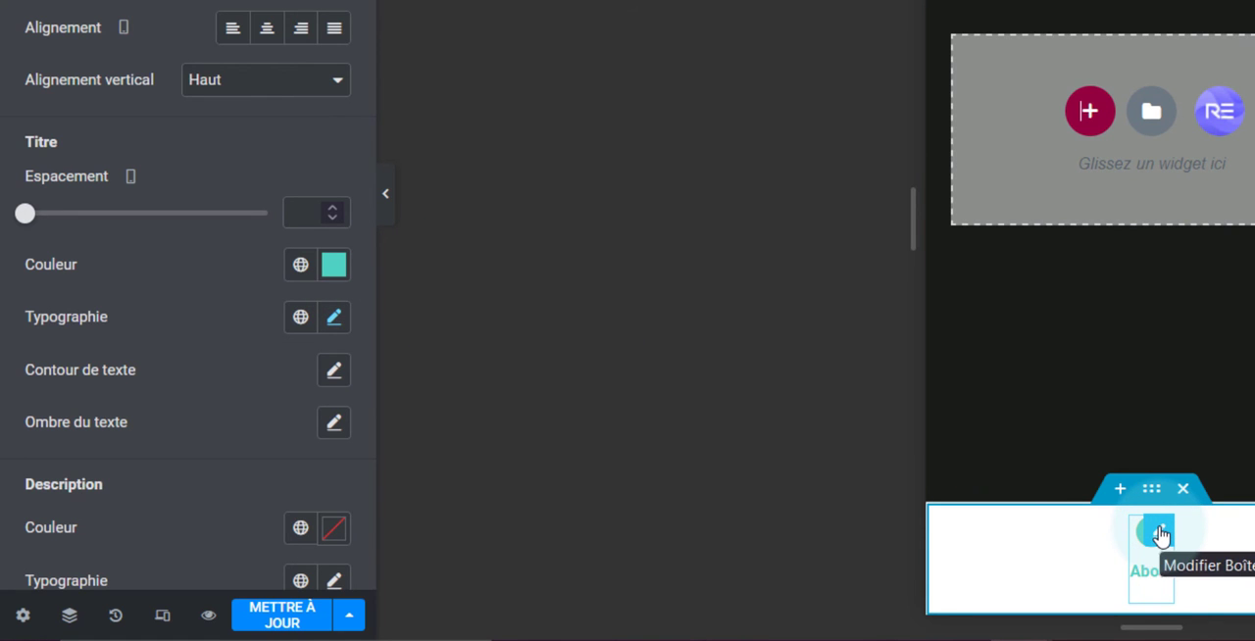
{"action": "key", "text": "ctrl+d"}
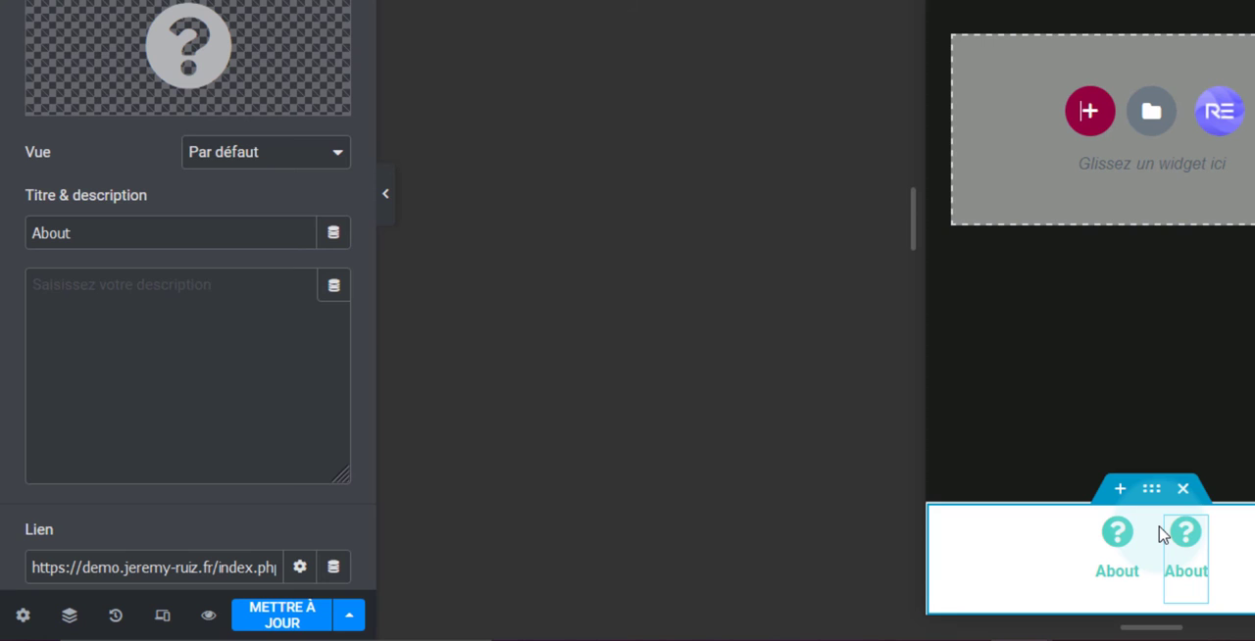
{"action": "key", "text": "ctrl+d"}
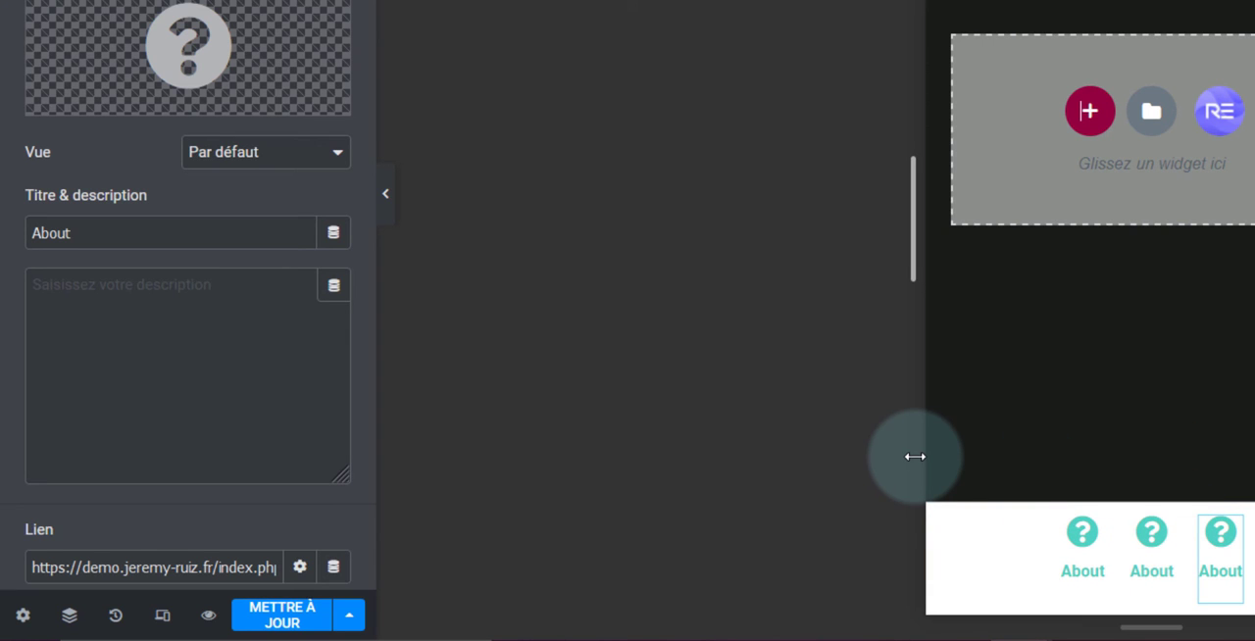
Replace the middle icon box's icon with the solid house icon, searching the icon library for "home"
{"action": "left_click", "coordinate": [1151, 549]}
{"action": "left_click", "coordinate": [188, 47]}
{"action": "left_click", "coordinate": [538, 140]}
{"action": "type", "text": "home"}
{"action": "left_click", "coordinate": [479, 243]}
{"action": "left_click", "coordinate": [1073, 618]}
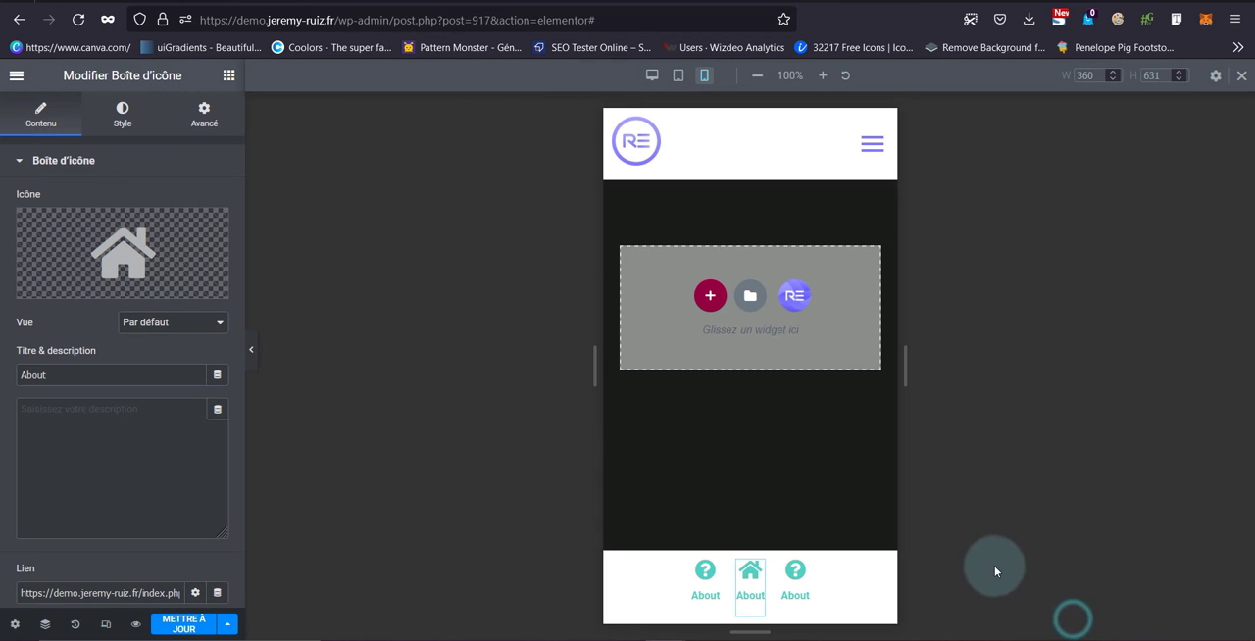
Retitle the middle icon box Home and link it to the site's home page, found by searching for "accu"
{"action": "left_click", "coordinate": [163, 488]}
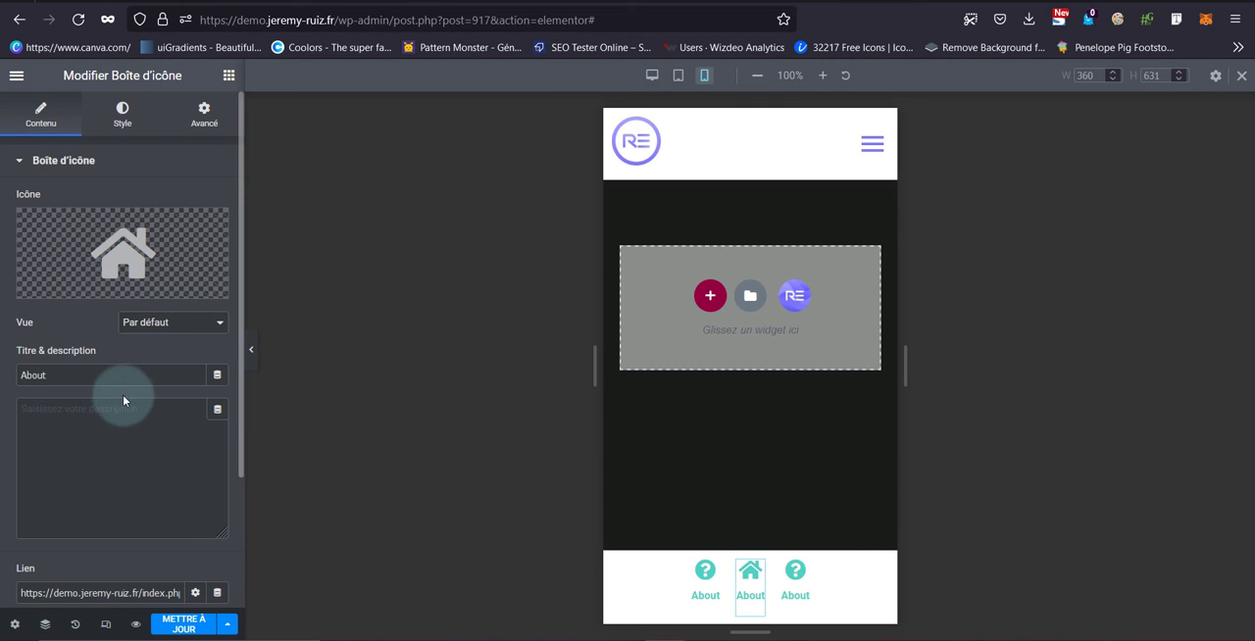
{"action": "double_click", "coordinate": [48, 384]}
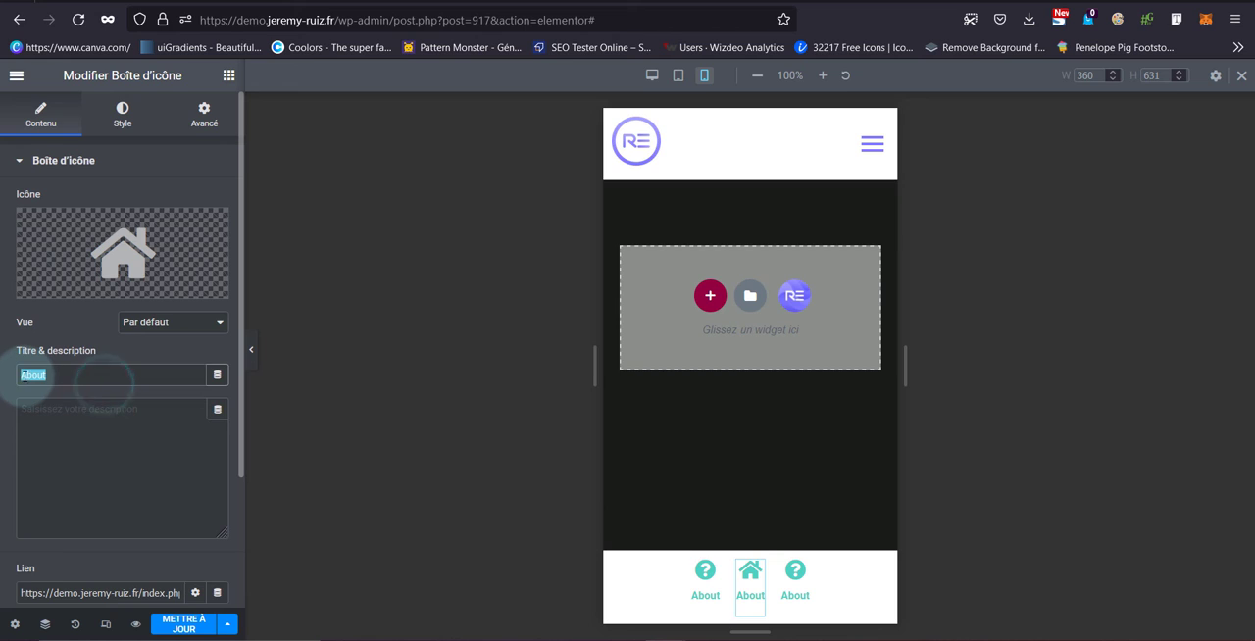
{"action": "type", "text": "Home"}
{"action": "scroll", "coordinate": [87, 448], "scroll_direction": "down", "scroll_amount": 2}
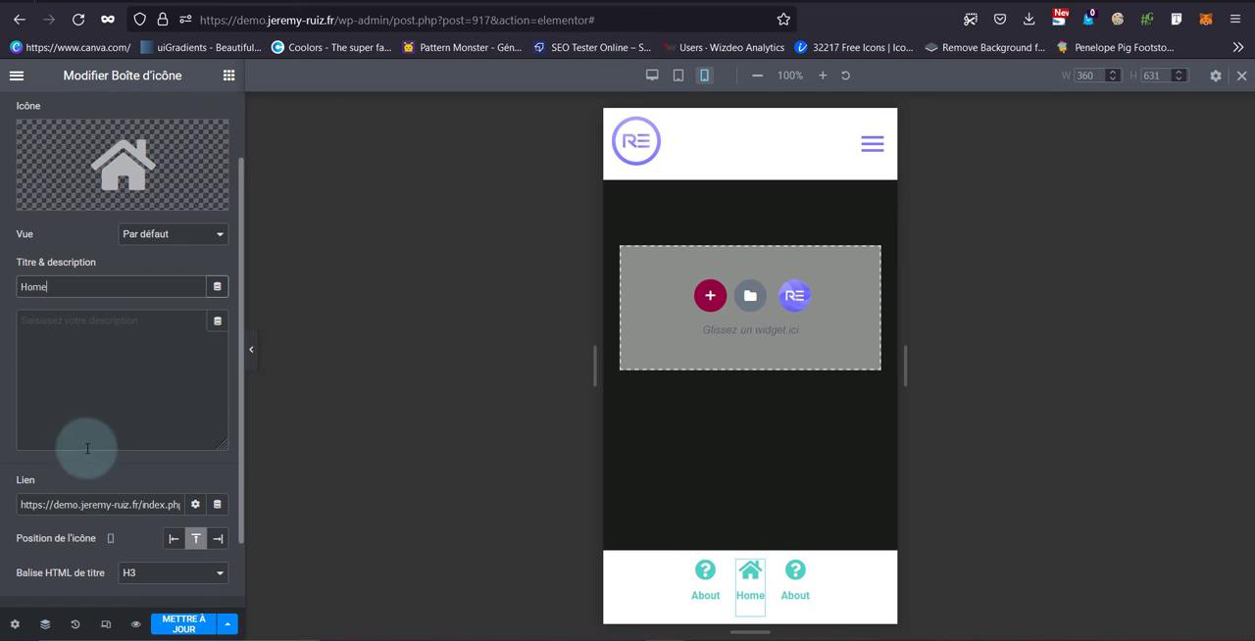
{"action": "triple_click", "coordinate": [110, 504]}
{"action": "type", "text": "accu"}
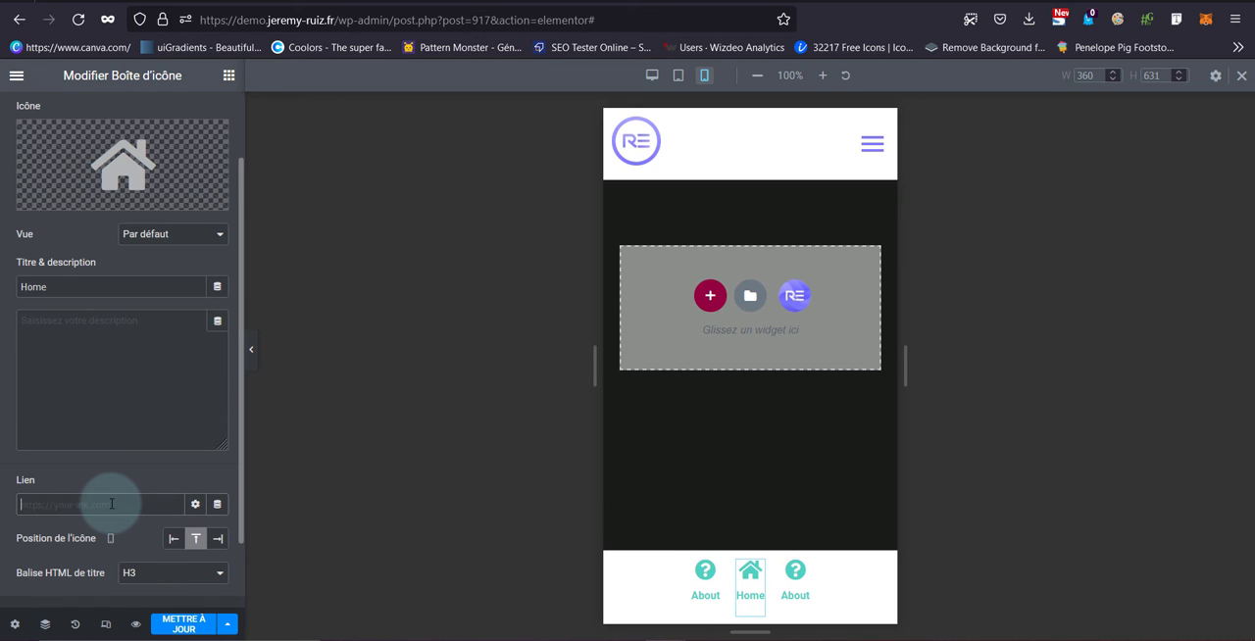
{"action": "type", "text": "accu"}
{"action": "left_click", "coordinate": [101, 530]}
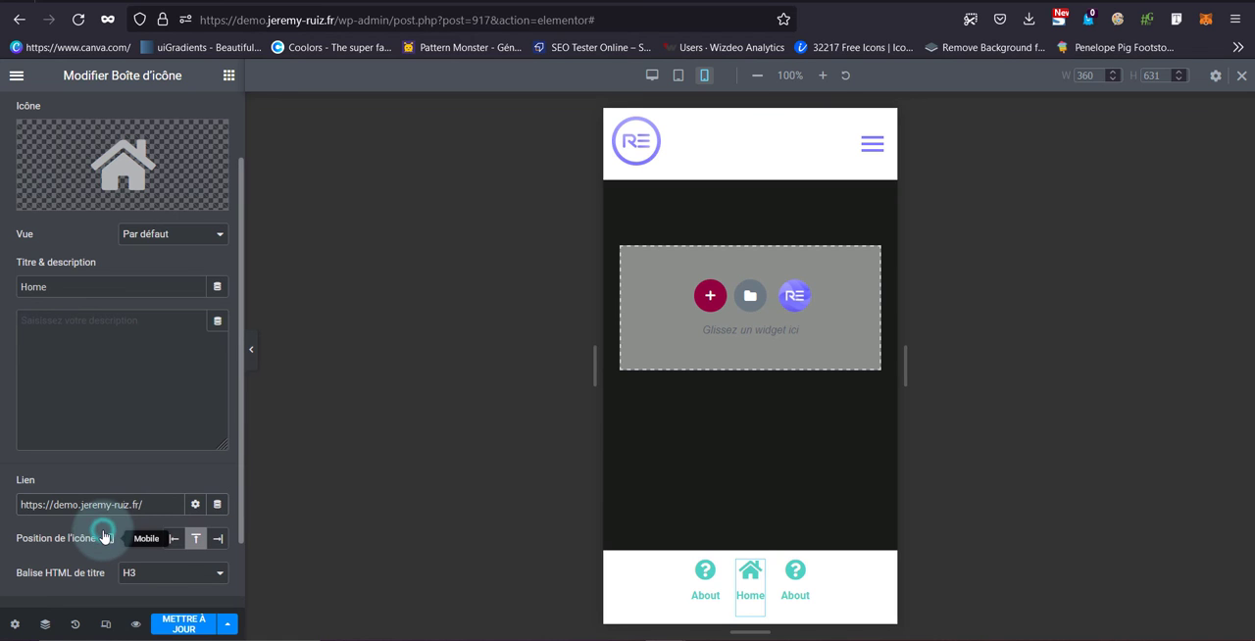
Open the icon library for the third icon box, ready to search for a replacement icon
{"action": "left_click", "coordinate": [796, 576]}
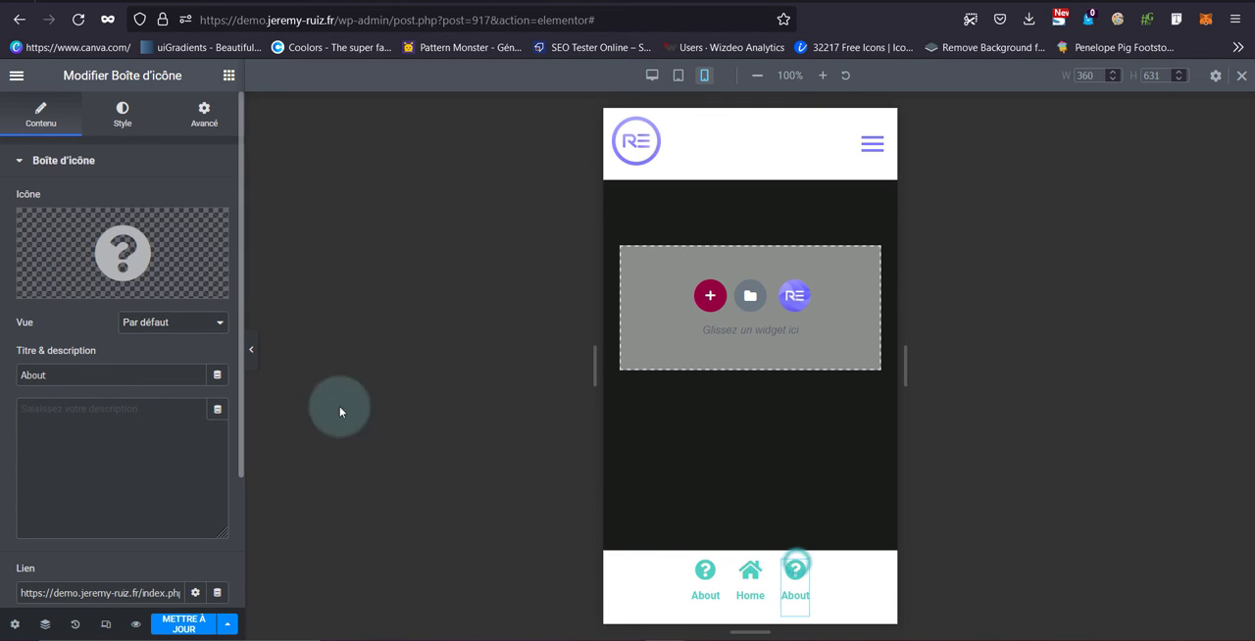
{"action": "left_click", "coordinate": [96, 267]}
{"action": "left_click", "coordinate": [555, 143]}
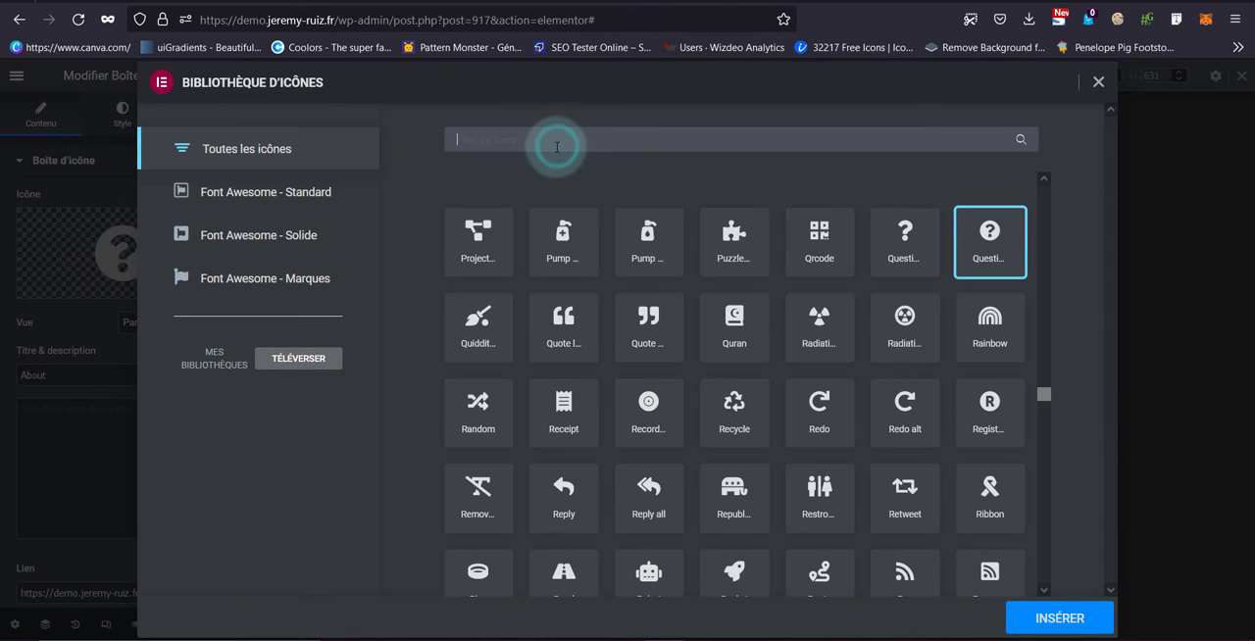